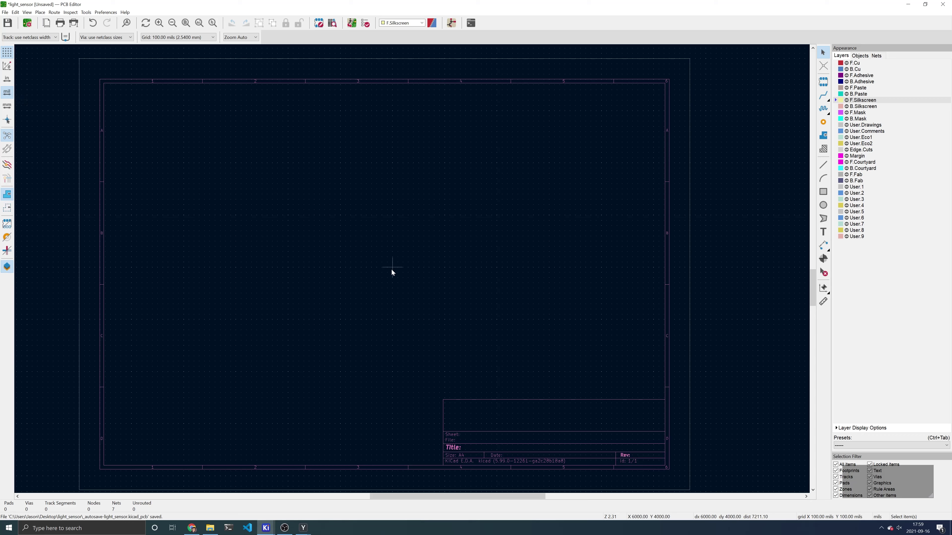
- Update the PCB from the schematic and place the imported footprints near the centre of the sheet
left_click(351, 23)
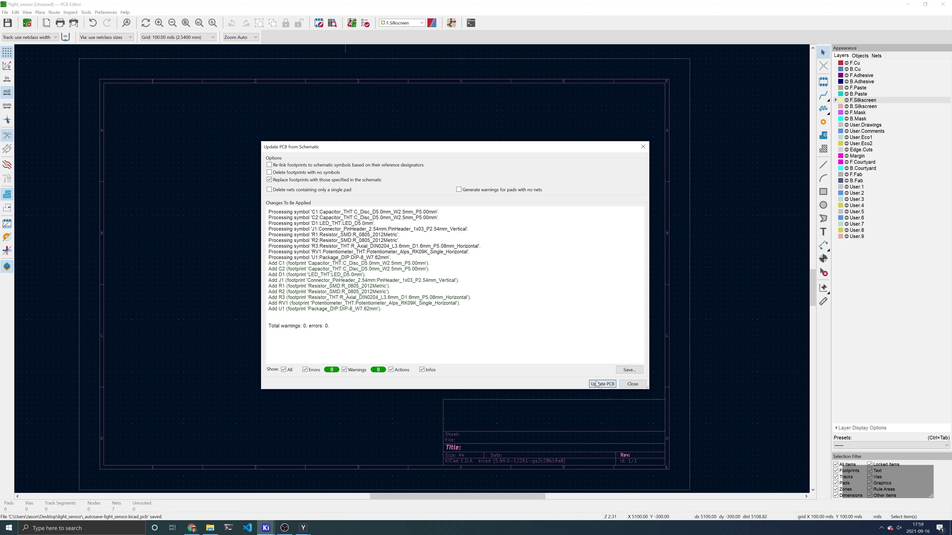
left_click(601, 383)
left_click(633, 384)
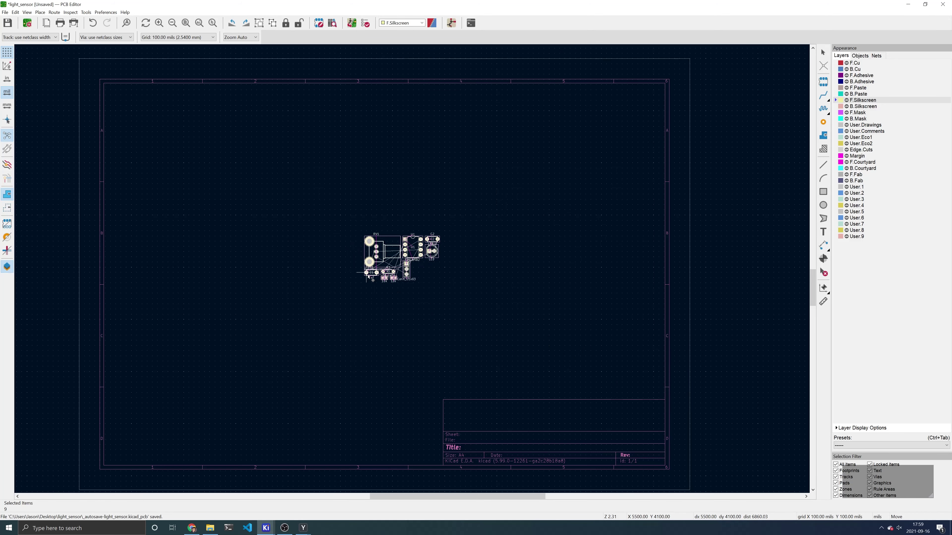
left_click(368, 277)
left_click(512, 296)
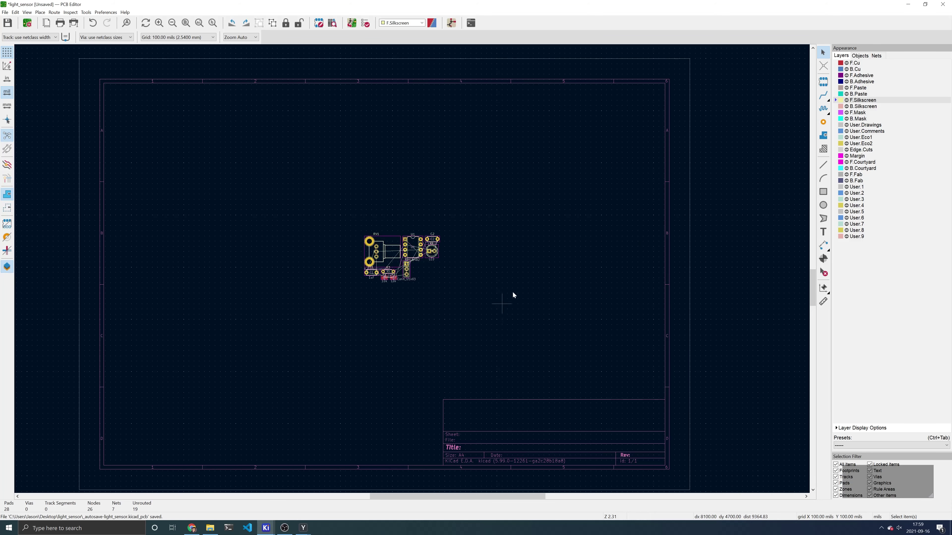
- Hide the F.Fab layer and set the grid to 25.00 mils (0.6350 mm)
scroll(393, 256, "up", 5)
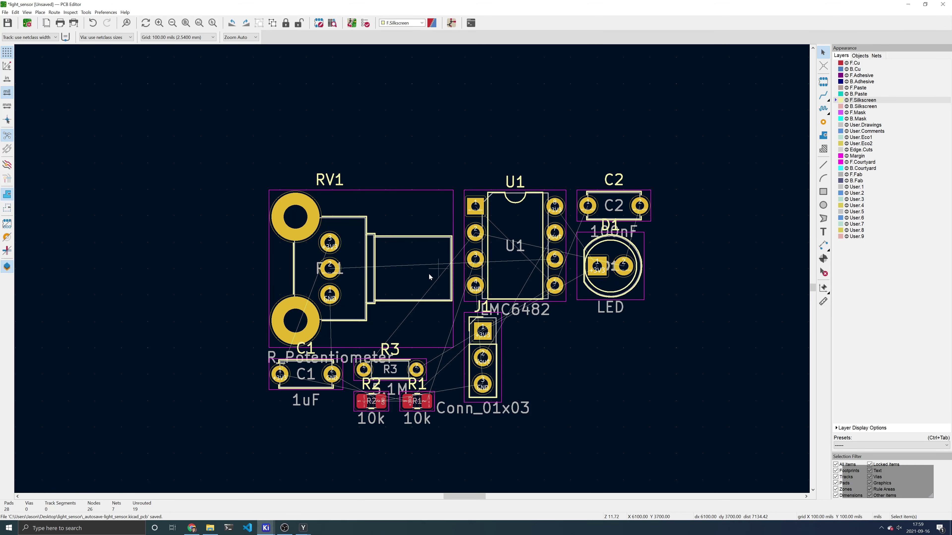
left_click(847, 174)
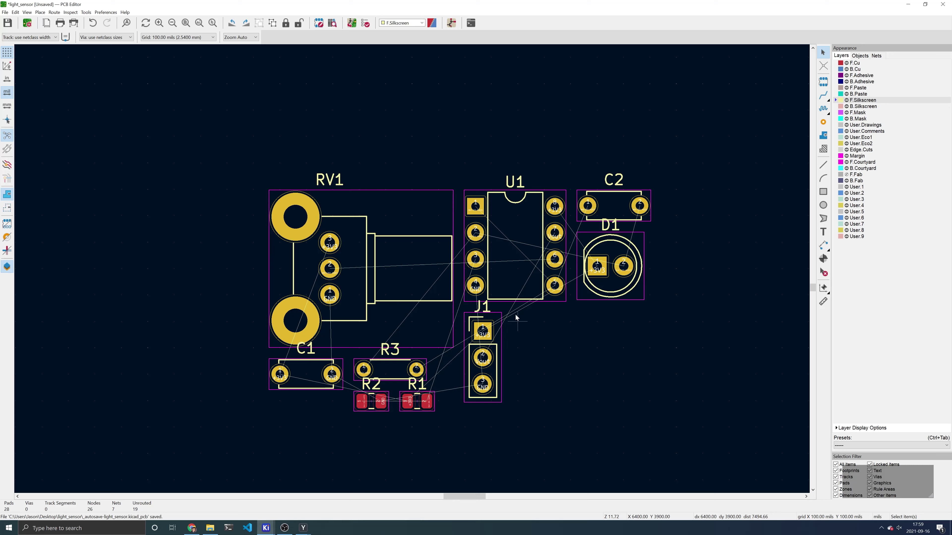
left_click(165, 38)
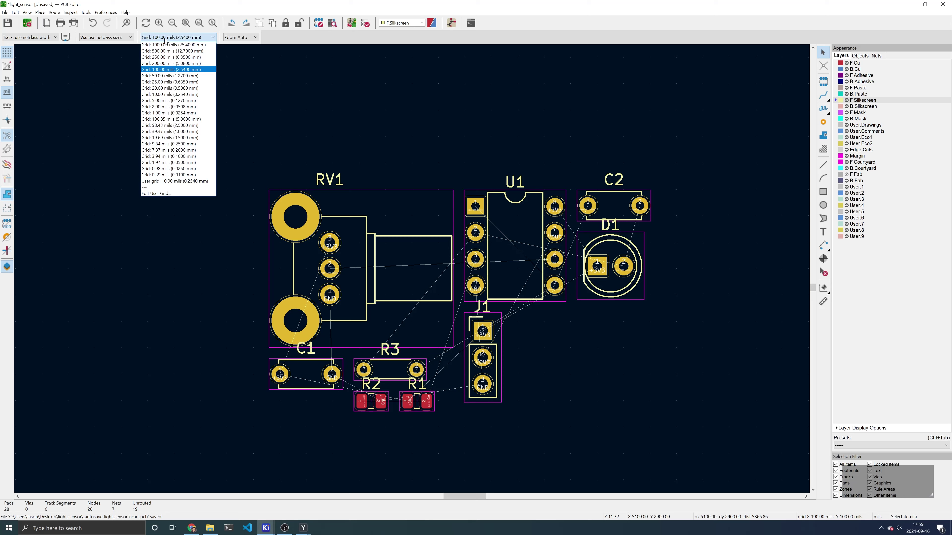
left_click(170, 82)
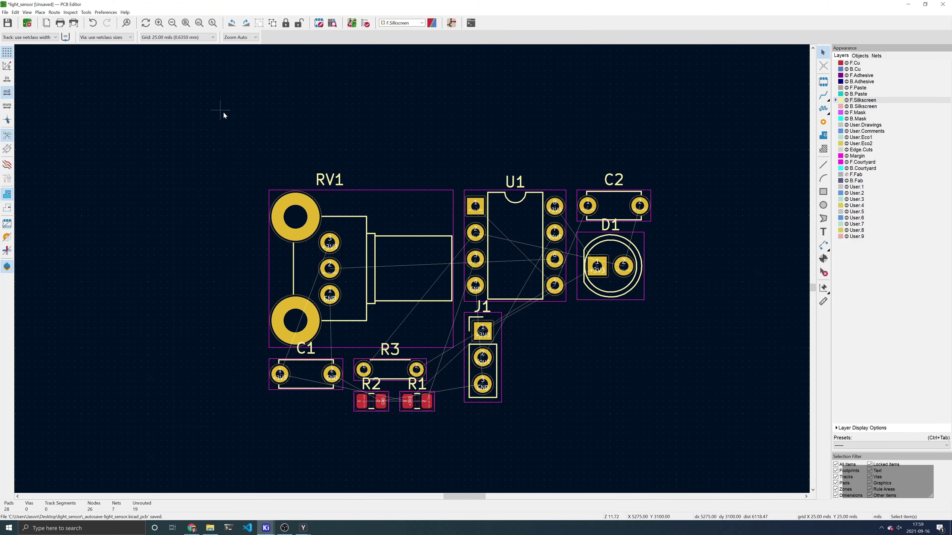
- Move footprint U1 into the empty area below the other footprints
middle_click_drag(513, 258, 475, 240)
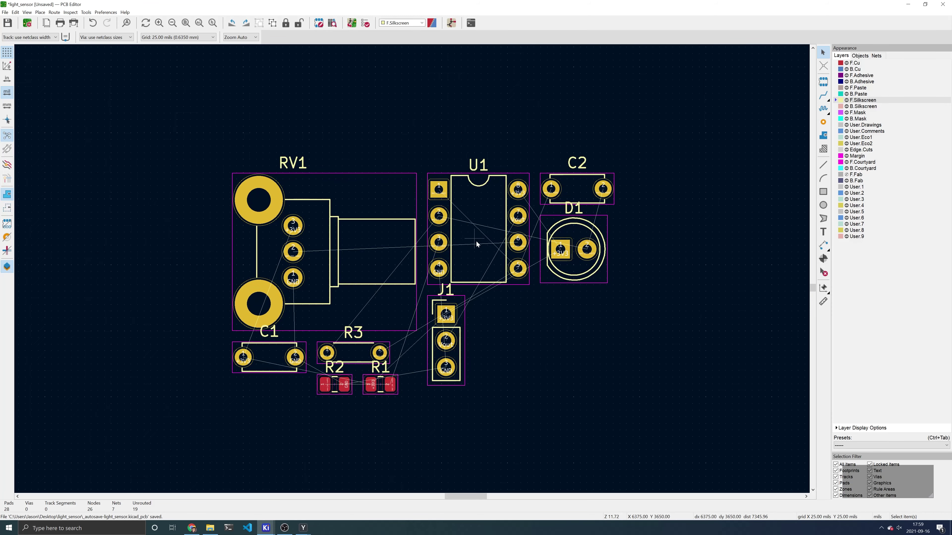
left_click(473, 203)
left_click_drag(473, 206, 483, 225)
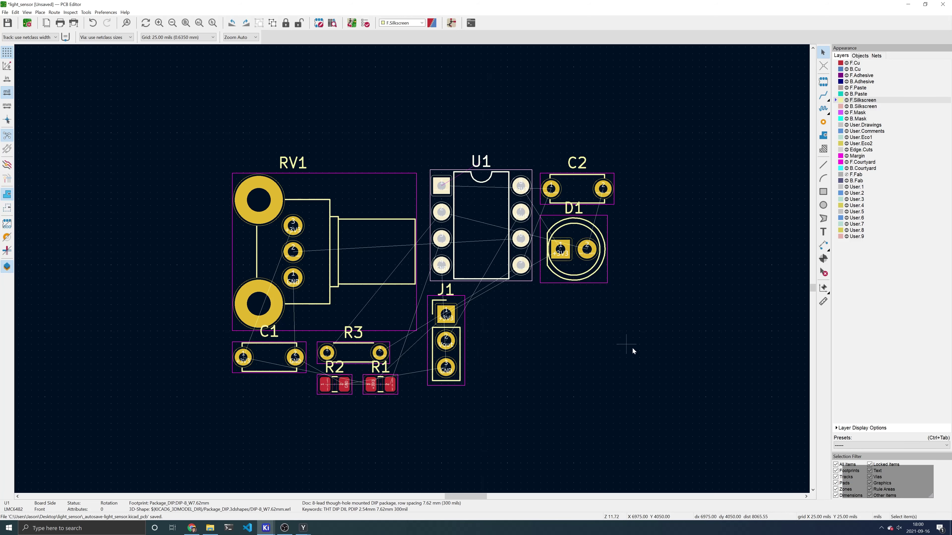
key("Escape")
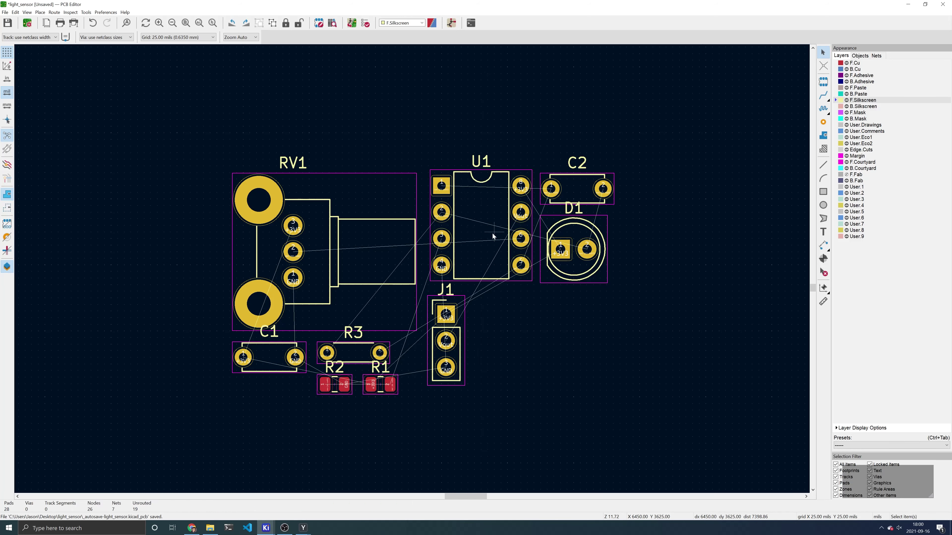
key("m")
middle_click_drag(481, 226, 487, 54)
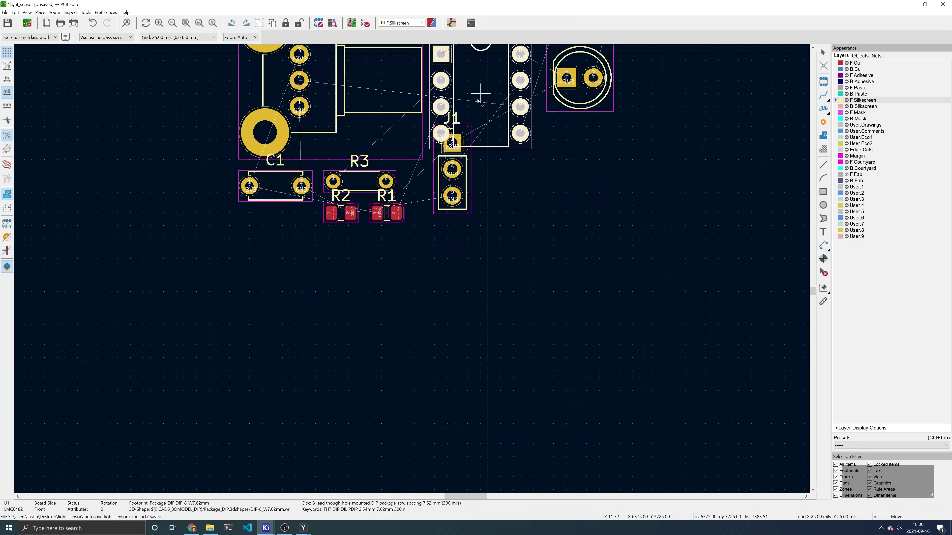
left_click(388, 377)
- Move potentiometer RV1 to the right of U1, aligning its middle pad with U1 pin 6
middle_click_drag(619, 300, 399, 230)
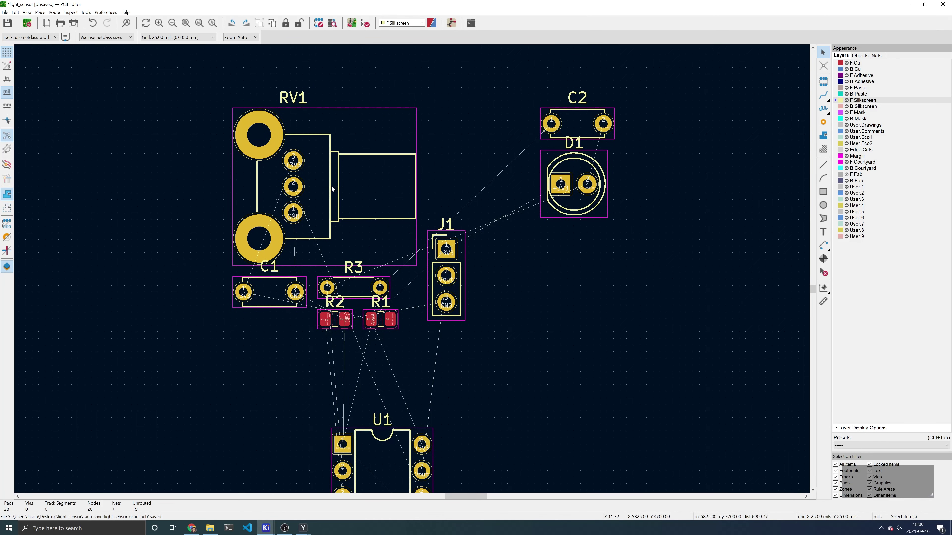
key("m")
middle_click_drag(566, 397, 557, 296)
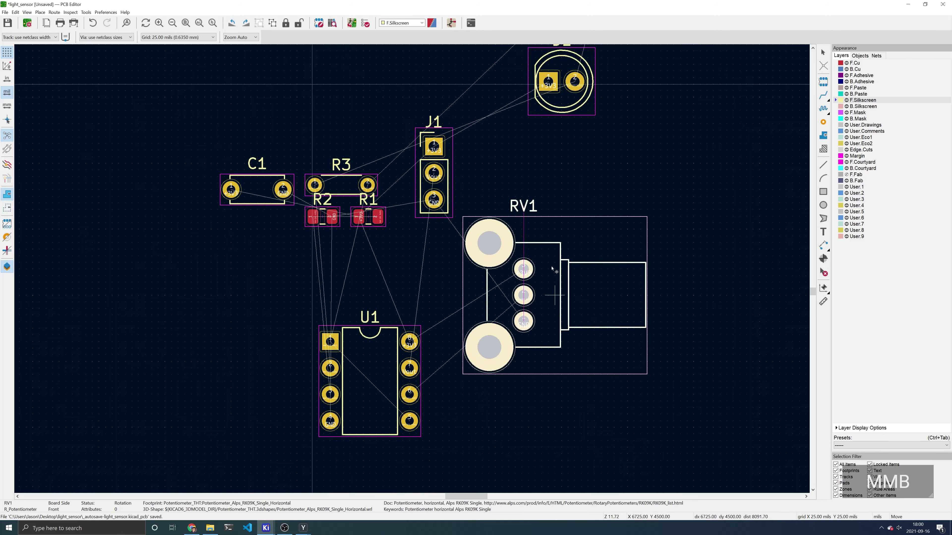
scroll(536, 375, "up", 2)
middle_click_drag(409, 280, 593, 292)
left_click(579, 294)
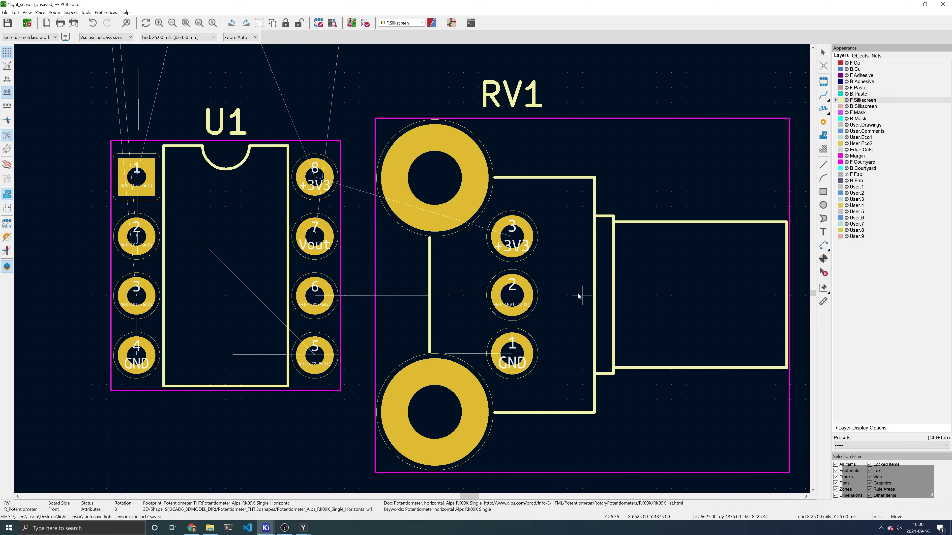
left_click(373, 294)
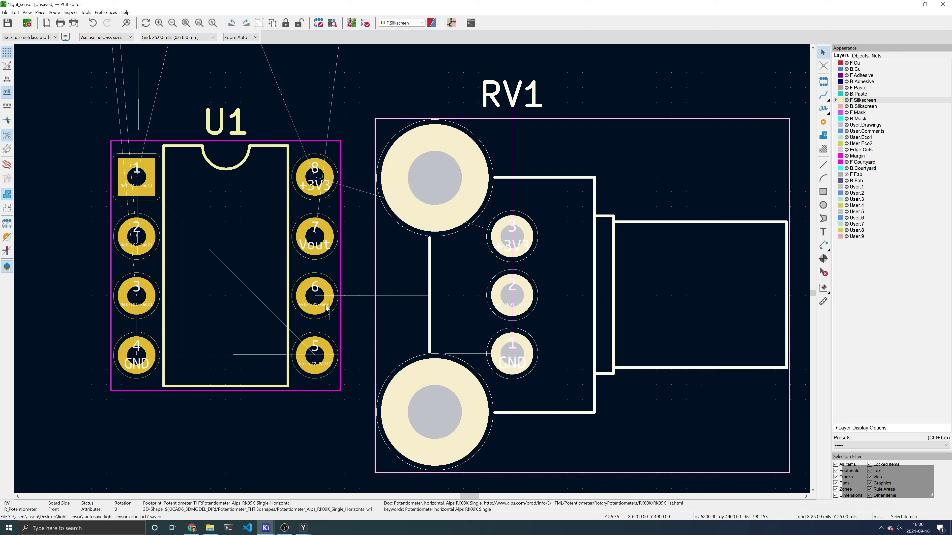
left_click(196, 445)
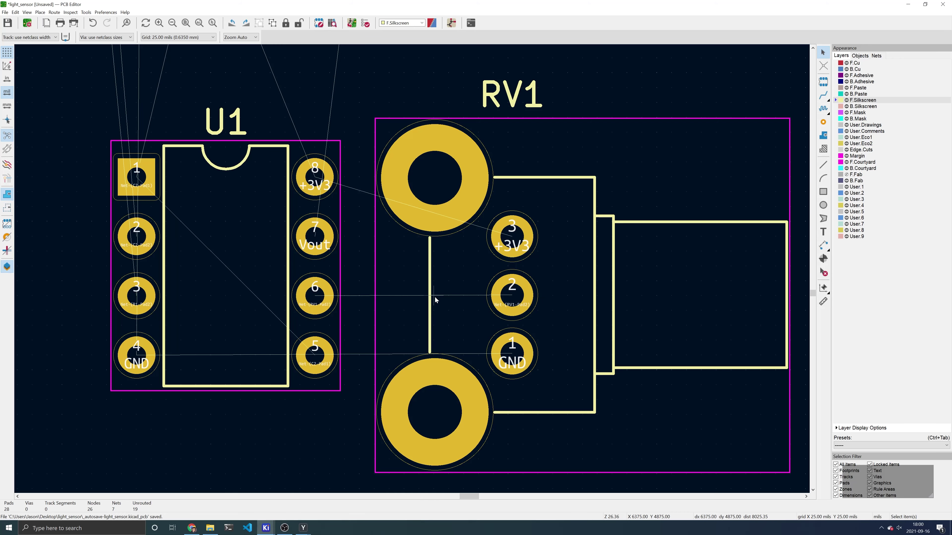
- Move resistor R1 to the left of U1, level with pin 3
scroll(435, 296, "down", 3)
middle_click_drag(371, 202, 466, 348)
key("m")
scroll(402, 393, "up", 3)
middle_click_drag(412, 268, 478, 191)
left_click(331, 270)
- Move resistor R2 directly below R1, level with U1 pin 4
middle_click_drag(507, 157, 456, 449)
key("m")
middle_click_drag(368, 308, 431, 53)
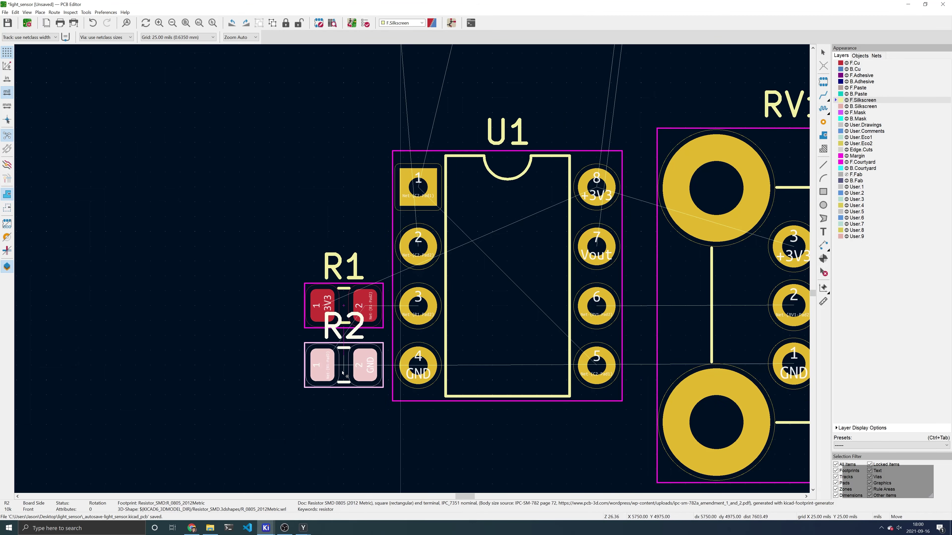
left_click(342, 371)
- Rotate resistor R3 by 90° and place it vertically above R1, with pad 1 level with U1 pin 2
scroll(356, 337, "down", 2)
middle_click_drag(447, 180, 412, 418)
key("m")
middle_click_drag(384, 365, 450, 137)
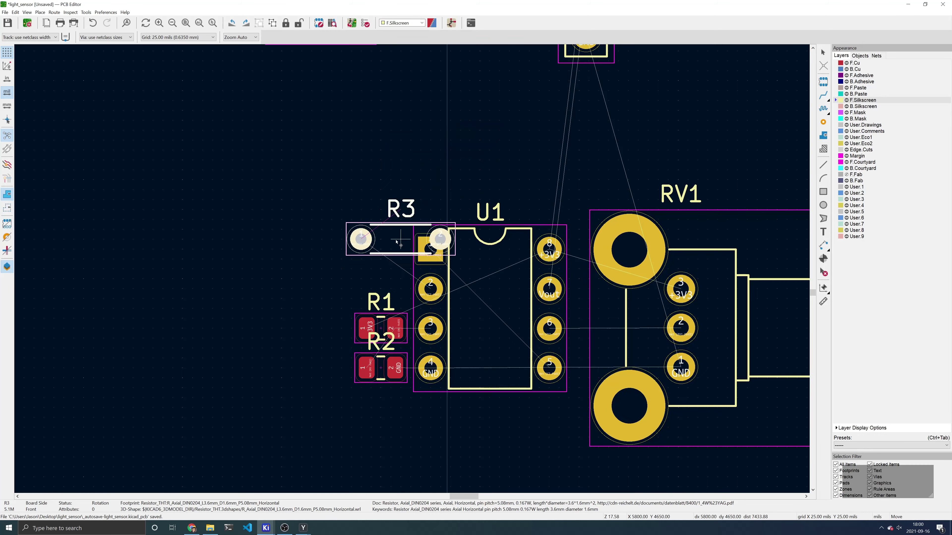
scroll(396, 242, "up", 3)
key("r")
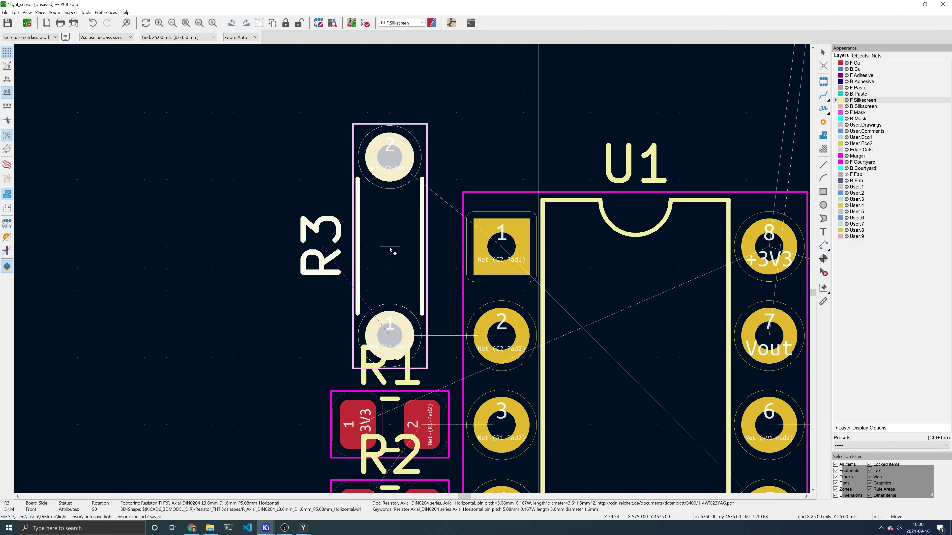
left_click(390, 247)
- Move capacitor C2 to the left of R3 and rotate it 90° so that it stands parallel to R3
scroll(408, 245, "down", 3)
middle_click_drag(472, 191, 423, 248)
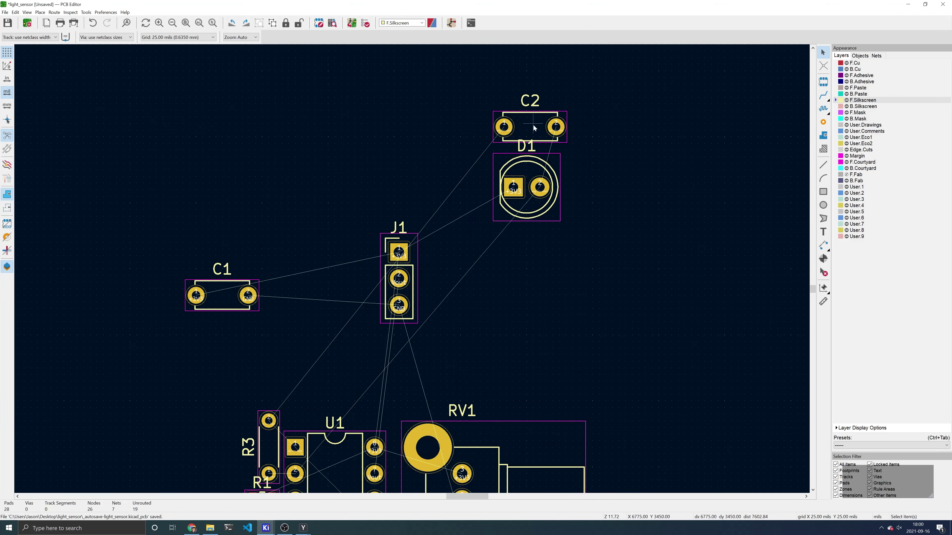
key("m")
scroll(297, 441, "up", 2)
key("r")
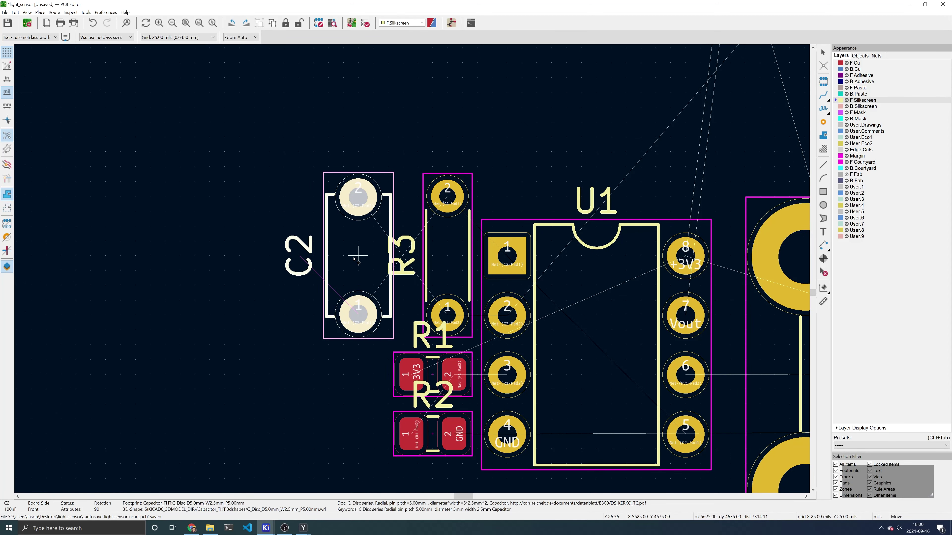
left_click(354, 259)
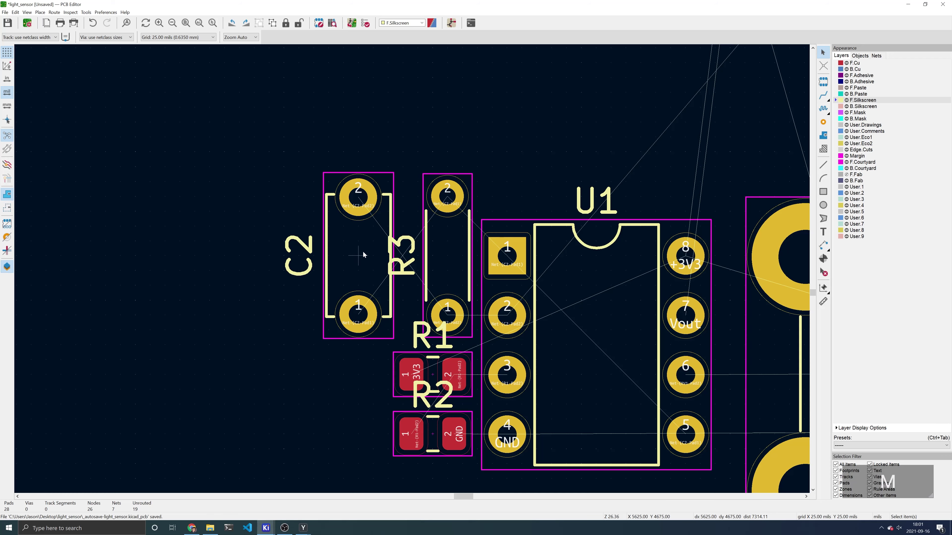
- Rotate C2 a further 180° in place so its pads line up with the matching nets on R3
key("m")
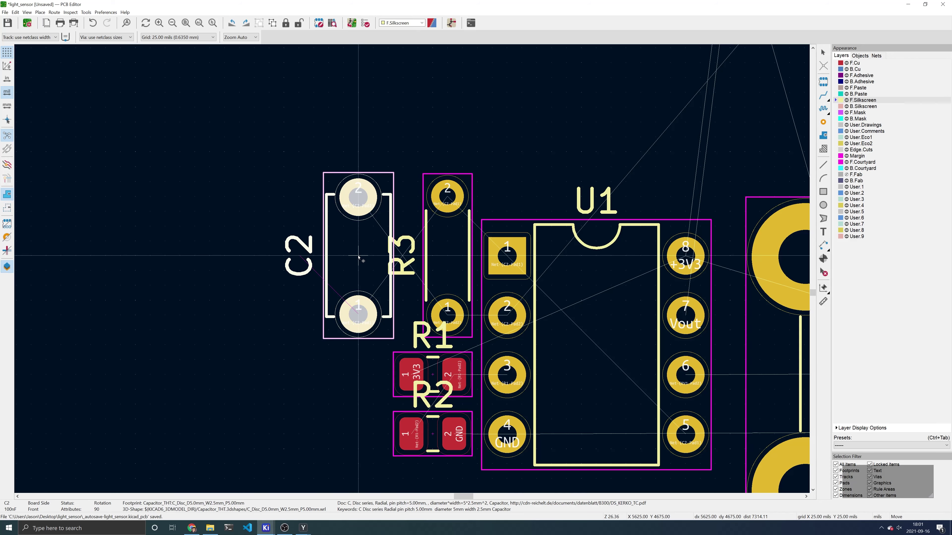
key("r")
key("r")
left_click(358, 257)
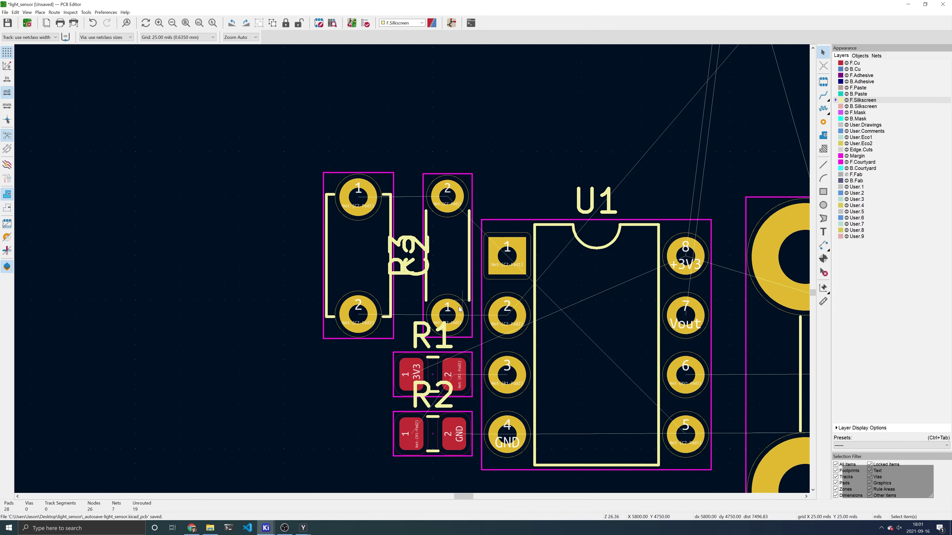
- Move LED D1 to the left of C2 and rotate it 270° so pad 1 is above pad 2
scroll(460, 309, "down", 3)
middle_click_drag(429, 249, 354, 338)
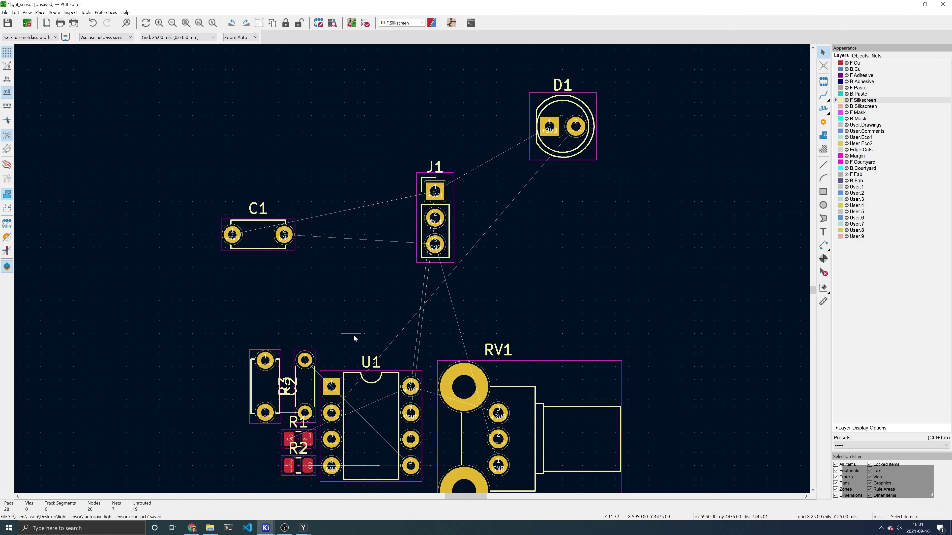
scroll(464, 207, "down", 1)
scroll(462, 230, "up", 3)
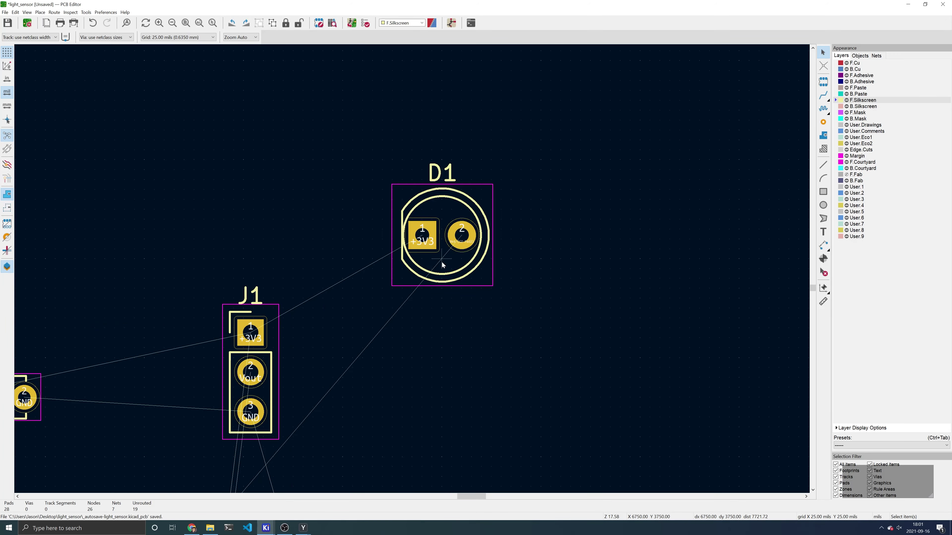
key("m")
middle_click_drag(273, 425, 552, 149)
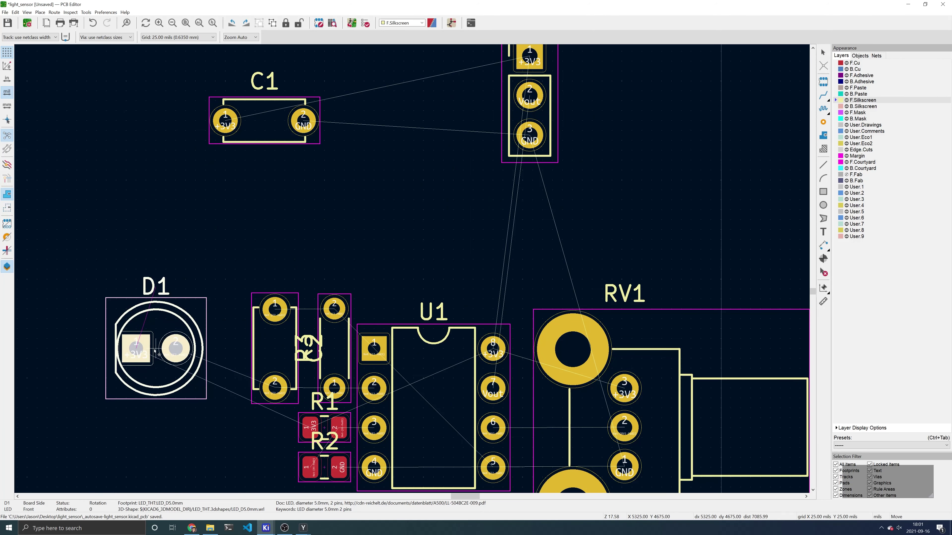
key("r")
key("r")
key("r")
left_click(187, 352)
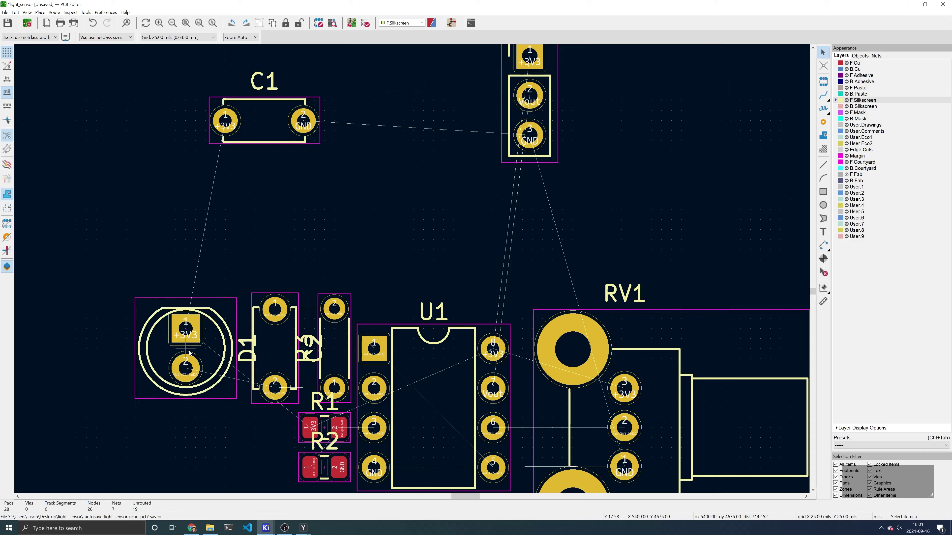
- Rotate capacitor C1 by 180° and place it horizontally just above U1
middle_click_drag(266, 116, 217, 239)
key("m")
scroll(217, 238, "up", 2)
key("r")
key("r")
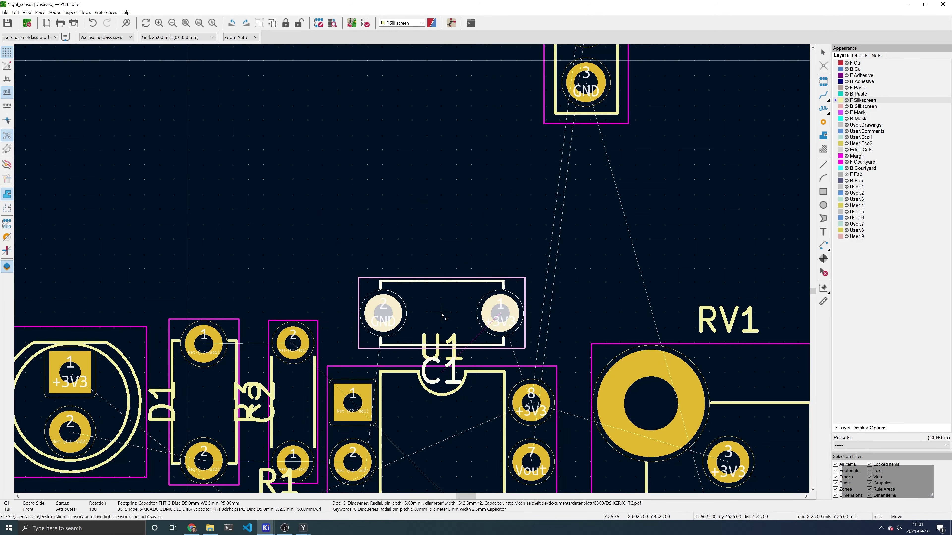
left_click(467, 288)
- Rotate connector J1 by 270° and place it horizontally above C1, with its +3V3 and GND pads over C1's matching pads
middle_click_drag(562, 75, 462, 294)
key("m")
middle_click_drag(448, 399, 495, 172)
key("r")
key("r")
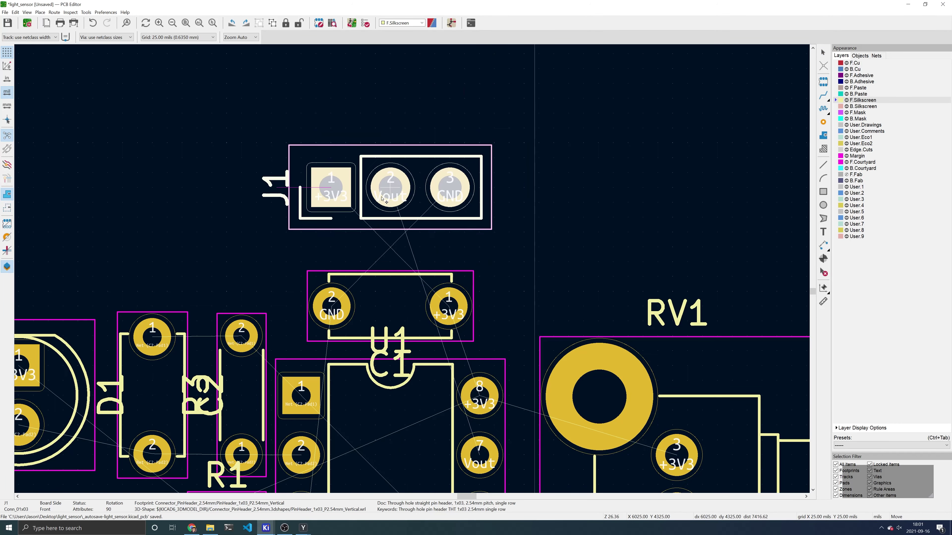
key("r")
left_click(385, 219)
- Move the D1 reference label centrally above the LED outline and rotate it to read horizontally
scroll(532, 304, "down", 2)
scroll(397, 296, "up", 1)
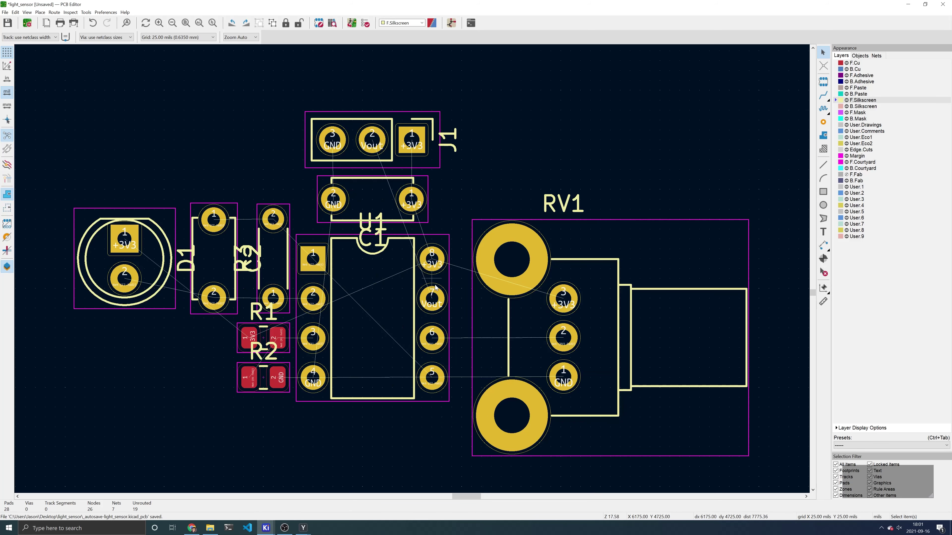
middle_click_drag(433, 283, 419, 294)
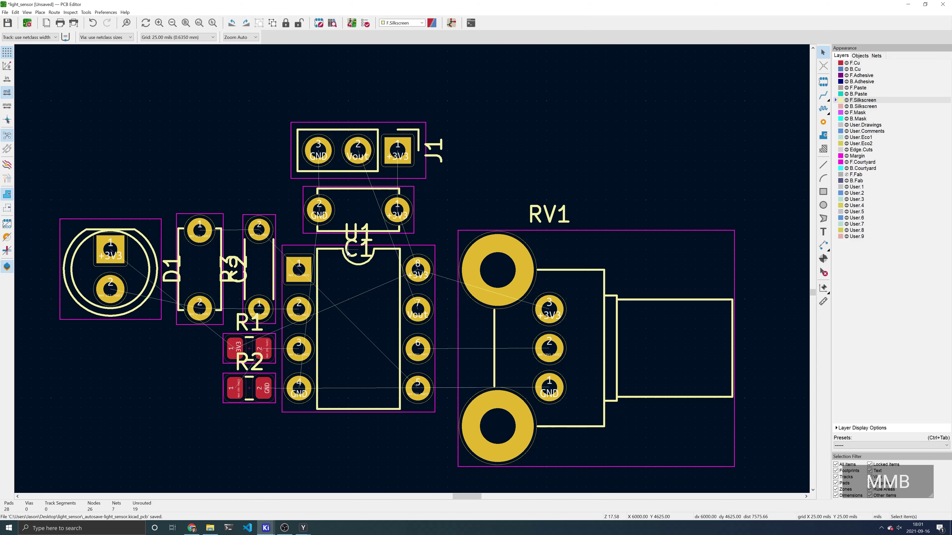
middle_click_drag(171, 272, 337, 267)
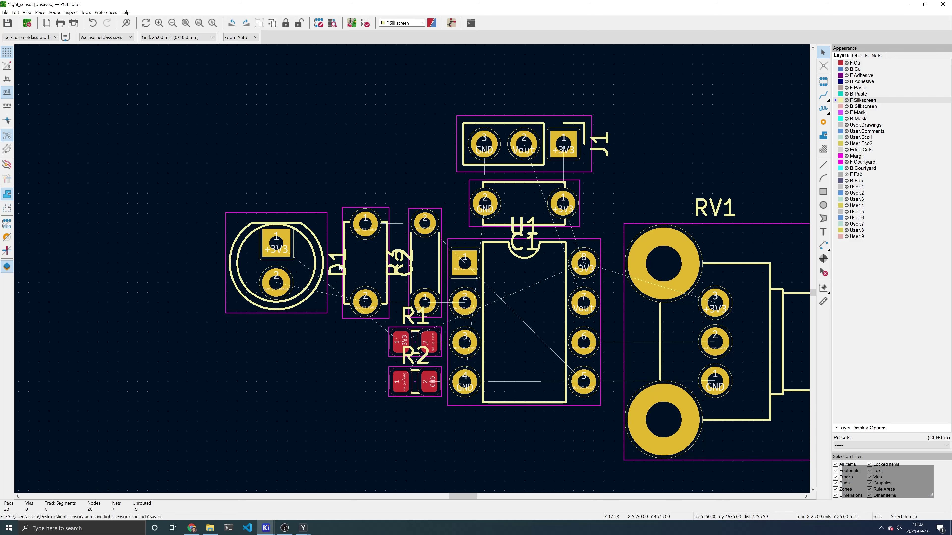
scroll(256, 260, "up", 3)
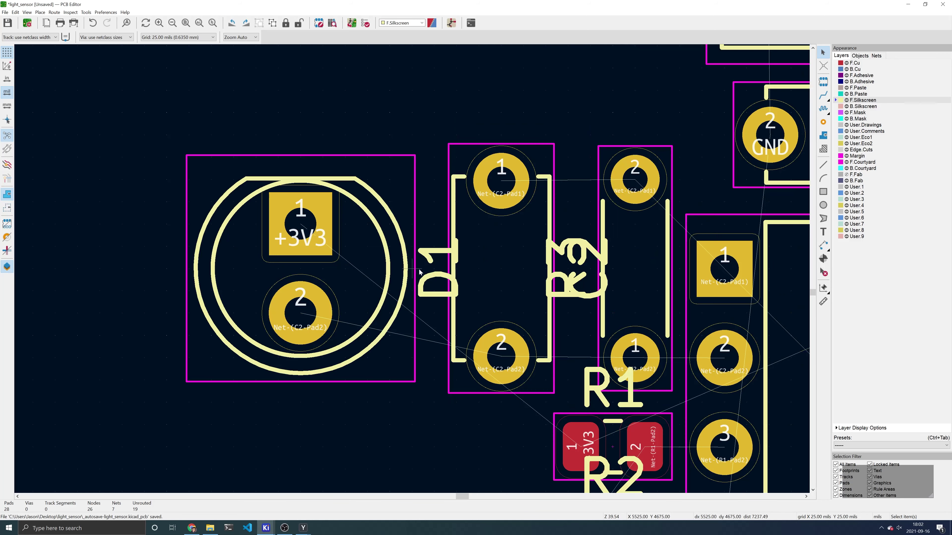
left_click(434, 277)
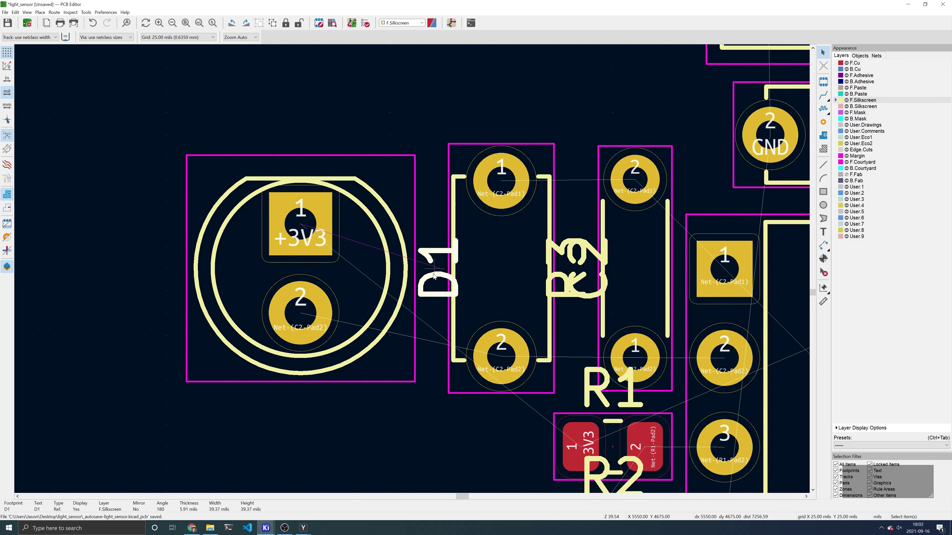
left_click_drag(437, 270, 311, 135)
key("r")
middle_click_drag(311, 135, 175, 177)
- Move the overlapping R3 and C2 reference labels directly above their own footprints, keeping both vertical
left_click(446, 311)
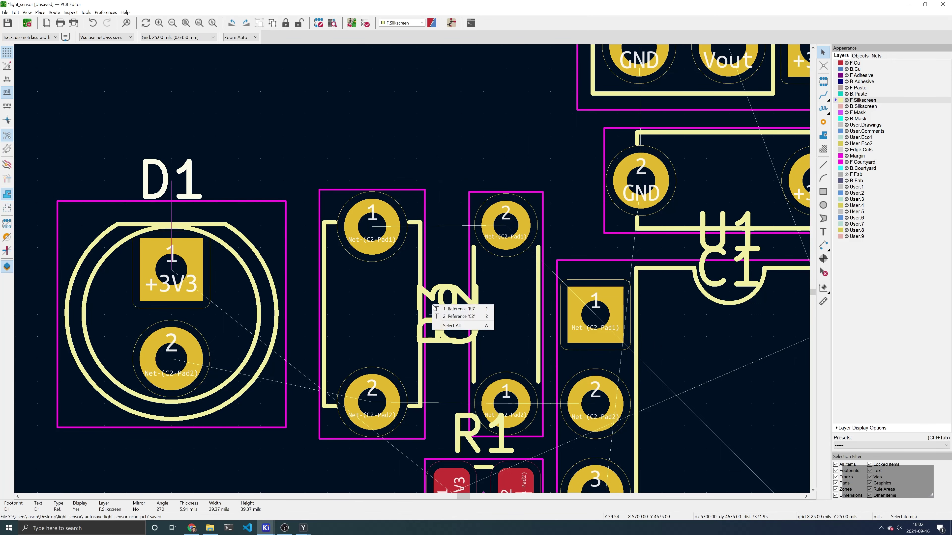
left_click(446, 309)
left_click_drag(446, 311, 517, 141)
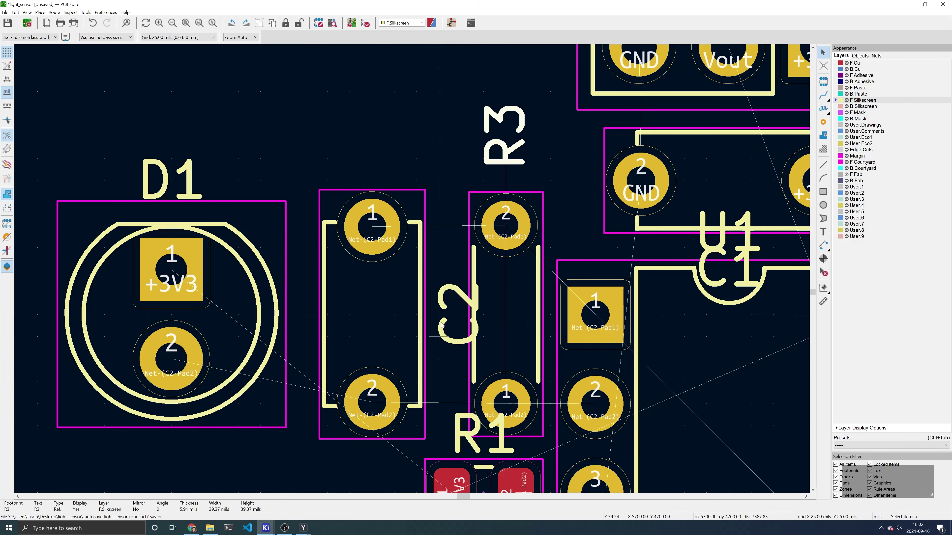
left_click(451, 305)
left_click_drag(452, 306, 379, 148)
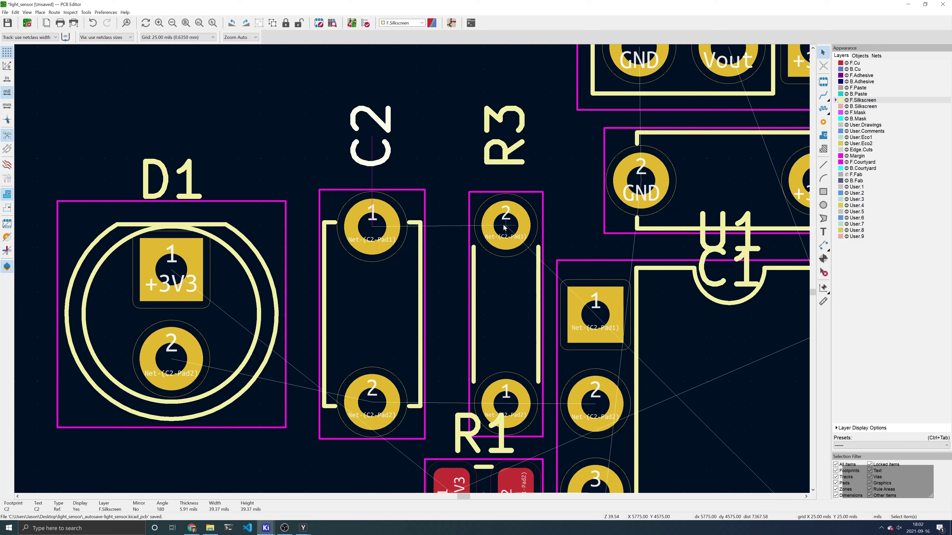
- Move the U1 reference label off C1's area and centre it below the U1 outline
scroll(508, 280, "down", 2)
scroll(546, 257, "up", 1)
left_click(363, 266)
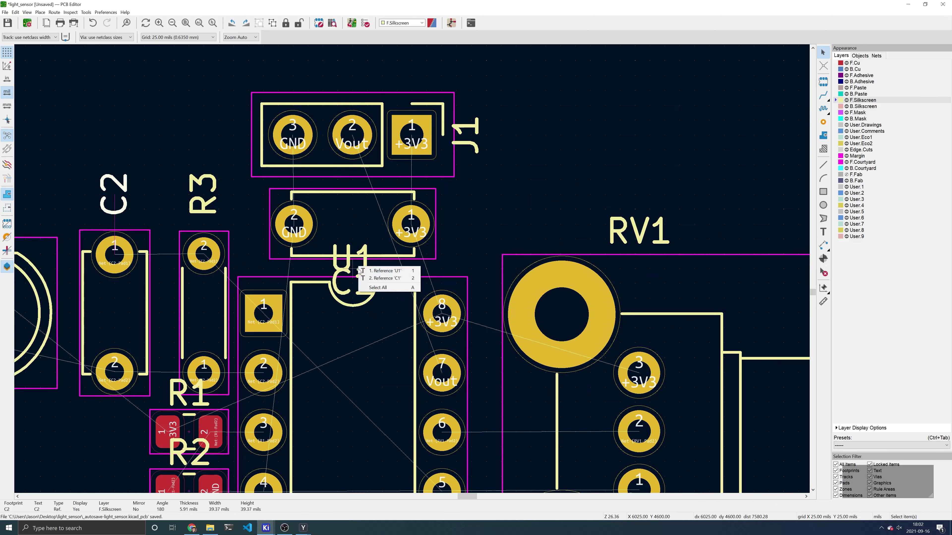
left_click(377, 271)
key("m")
middle_click_drag(366, 361, 379, 162)
left_click(366, 353)
- Move the C1 reference label out of U1's notch to just right of capacitor C1
middle_click_drag(379, 214, 349, 408)
left_click(332, 278)
left_click(341, 294)
key("m")
left_click(441, 215)
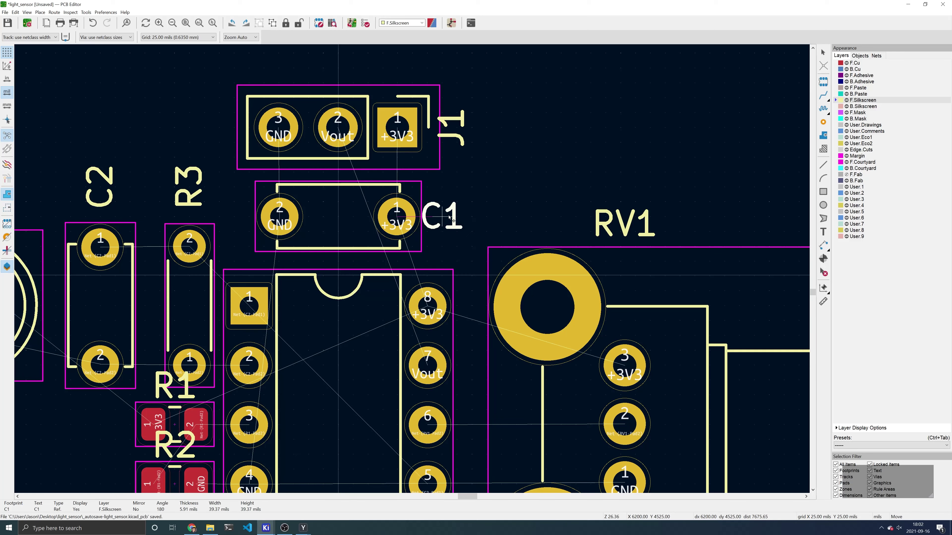
- Move the R1 and R2 reference labels to the left of their respective resistors, level with the pads
middle_click_drag(254, 349, 393, 226)
left_click_drag(305, 271, 250, 303)
left_click(304, 323)
left_click(313, 336)
key("m")
left_click(252, 362)
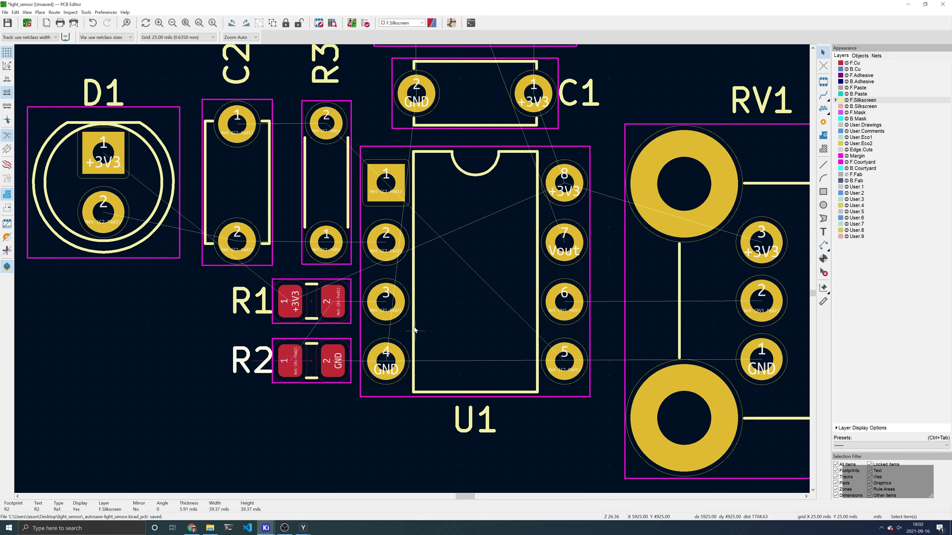
- Make F.Cu the active layer and route a straight track from U1 pin 6 to RV1 pad 2
scroll(496, 294, "down", 1)
middle_click_drag(496, 294, 389, 328)
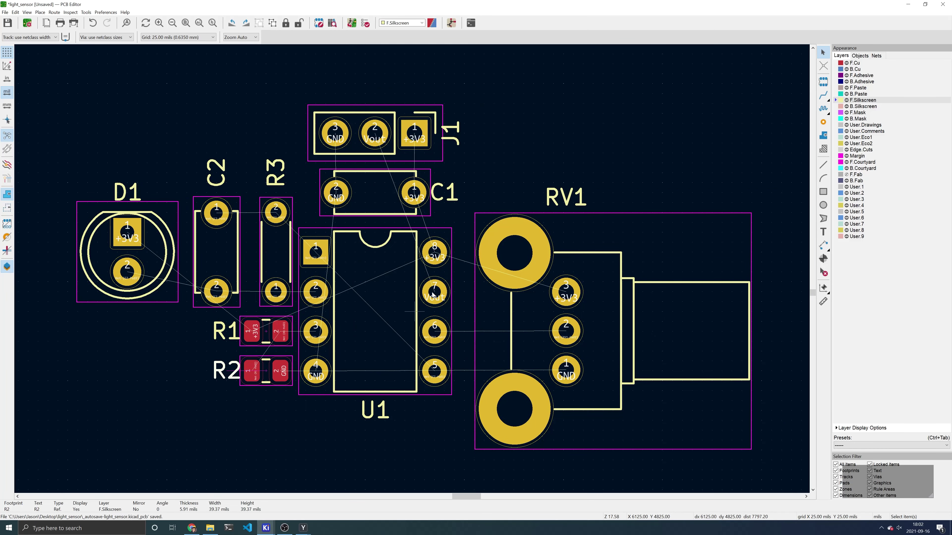
left_click(638, 122)
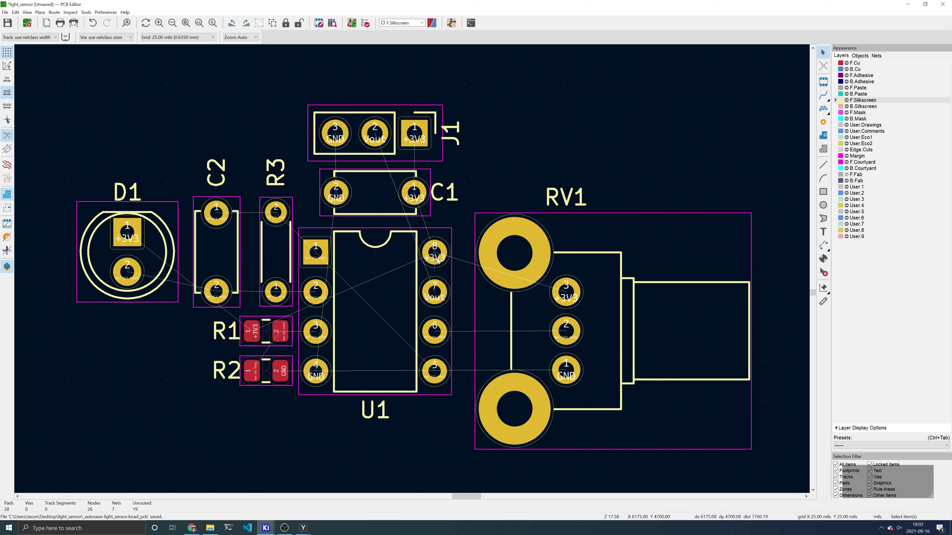
left_click(855, 63)
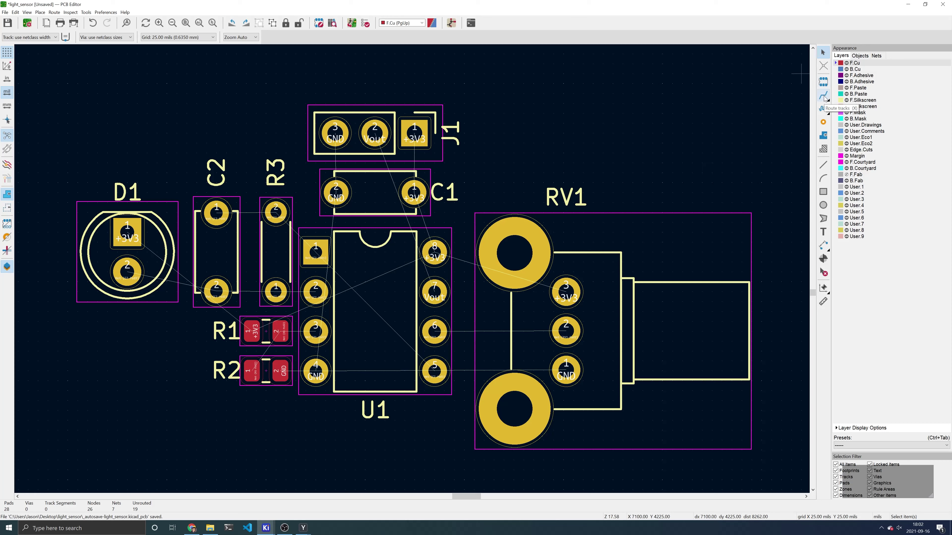
scroll(487, 339, "up", 3)
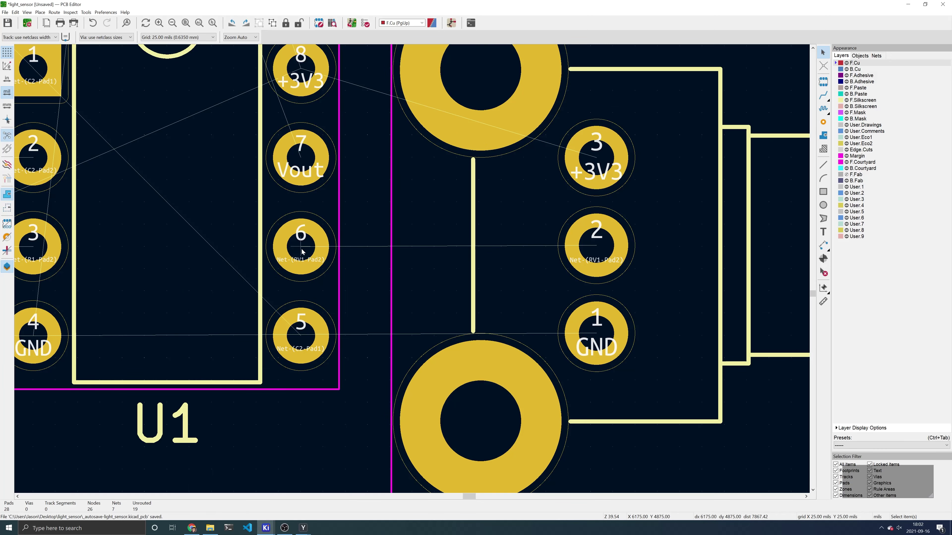
key("x")
left_click(596, 246)
- Route the C2-Pad1 net on F.Cu from U1 pin 1 diagonally to pin 5, and from C2 pad 1 through R3 pad 2 to U1 pin 1
middle_click_drag(596, 246, 232, 139)
left_click(232, 139)
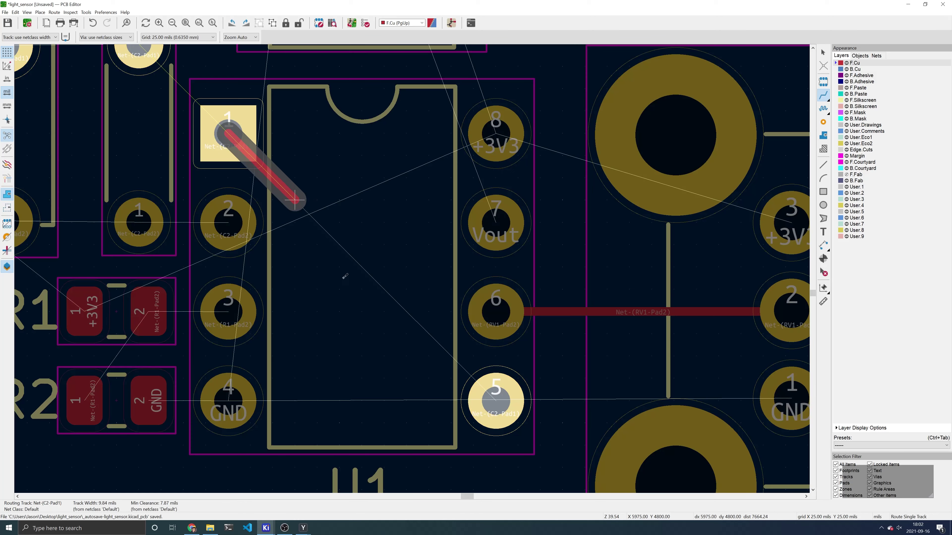
left_click(495, 398)
middle_click_drag(94, 53, 307, 203)
left_click(219, 194)
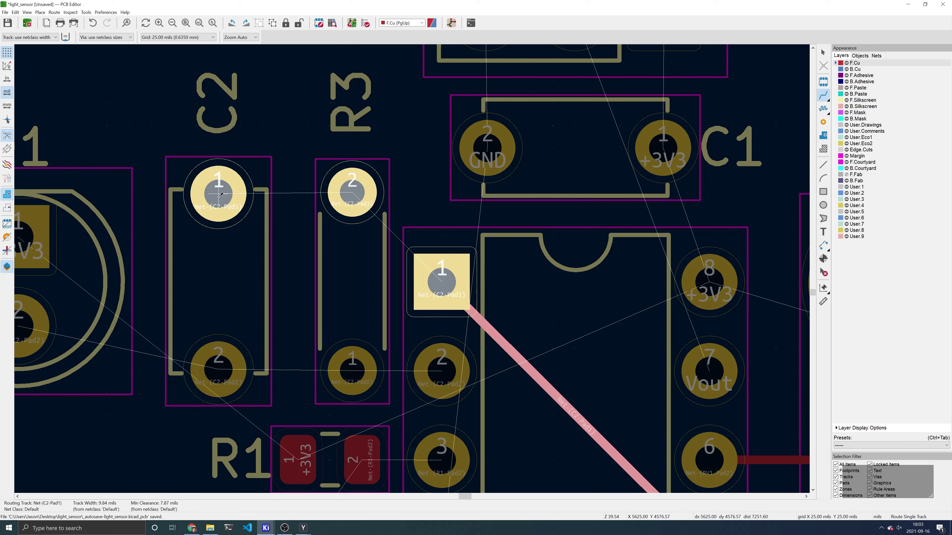
left_click(352, 192)
left_click(441, 281)
- Route the C2-Pad2 net on F.Cu from D1 pad 2 through C2 pad 2 and R3 pad 1 to U1 pin 2
middle_click_drag(441, 282, 591, 217)
left_click(368, 306)
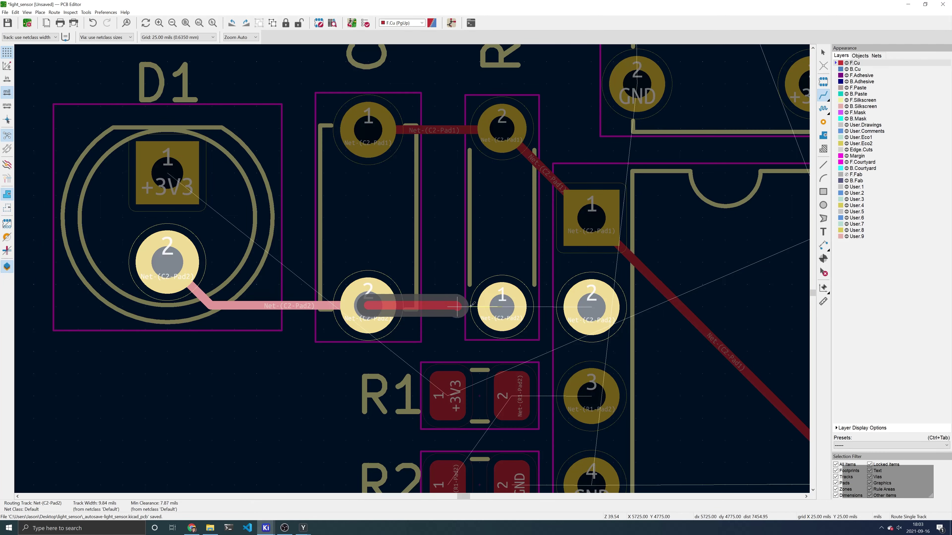
left_click(502, 307)
left_click(591, 307)
- Route a track on F.Cu from R2 pad 1 through R1 pad 2 to U1 pin 3
scroll(636, 306, "down", 1)
middle_click_drag(429, 270, 323, 234)
left_click(180, 353)
left_click(223, 293)
left_click(276, 293)
- Route the Vout track on F.Cu from U1 pin 7 to J1 pin 2
middle_click_drag(454, 233, 439, 345)
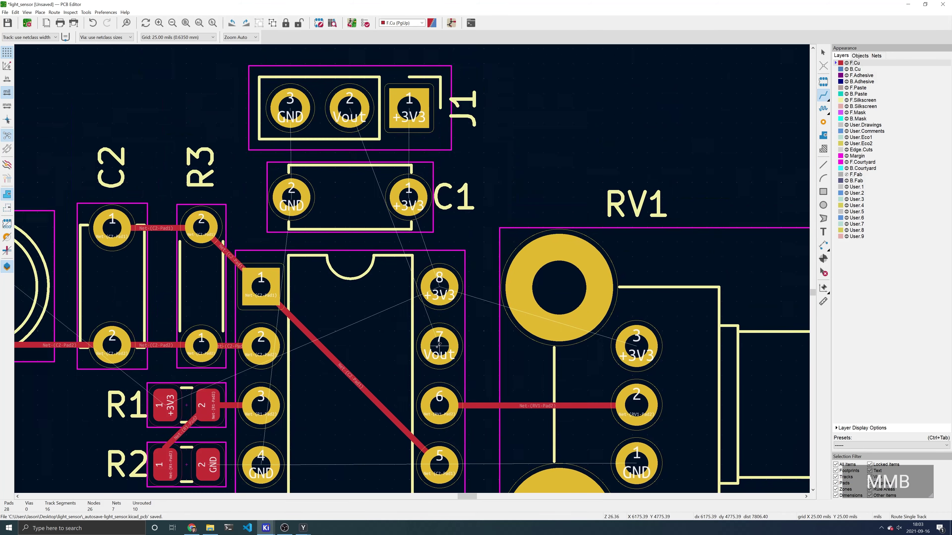
left_click(439, 346)
left_click(349, 109)
- Reshape the track between U1 pins 1 and 5 by shifting its diagonal segment down toward pins 3 and 4
middle_click_drag(349, 315, 370, 232)
scroll(370, 306, "up", 2)
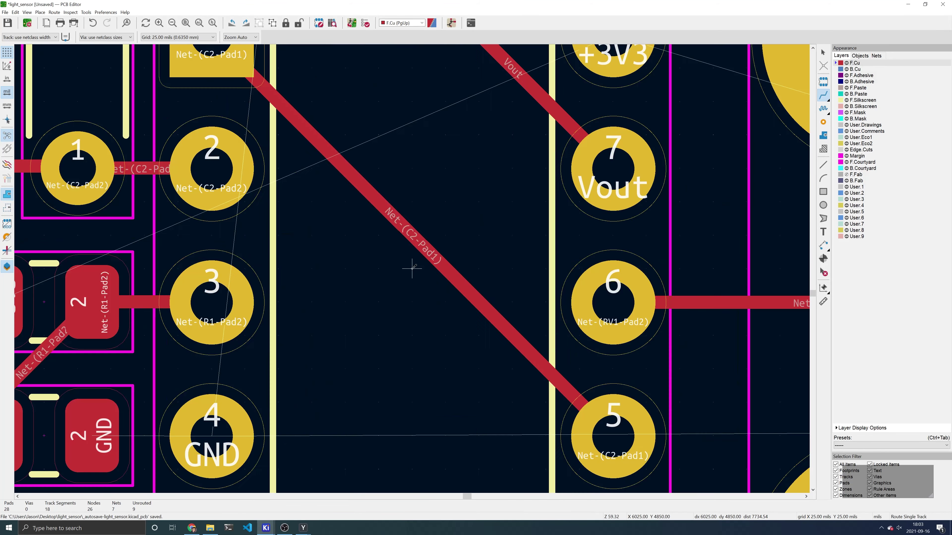
key("Escape")
left_click(421, 246)
left_click(431, 250)
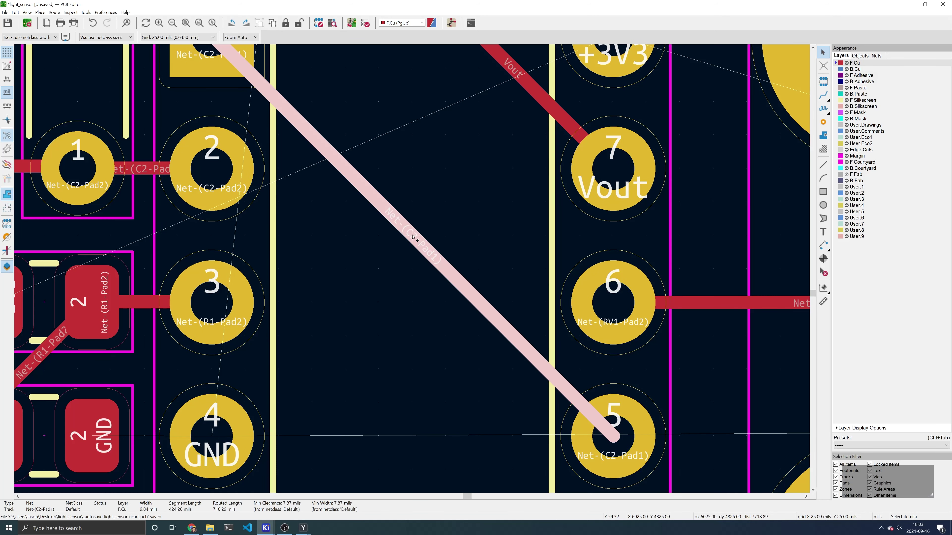
left_click_drag(413, 236, 350, 373)
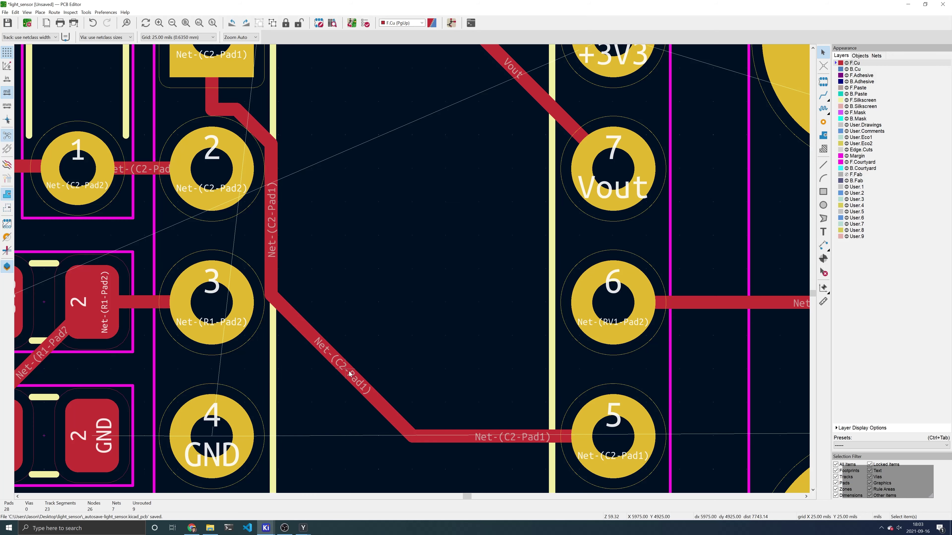
- Delete the entire track between U1 pins 1 and 5 and reroute it as one straight diagonal
middle_click_drag(461, 200, 423, 266)
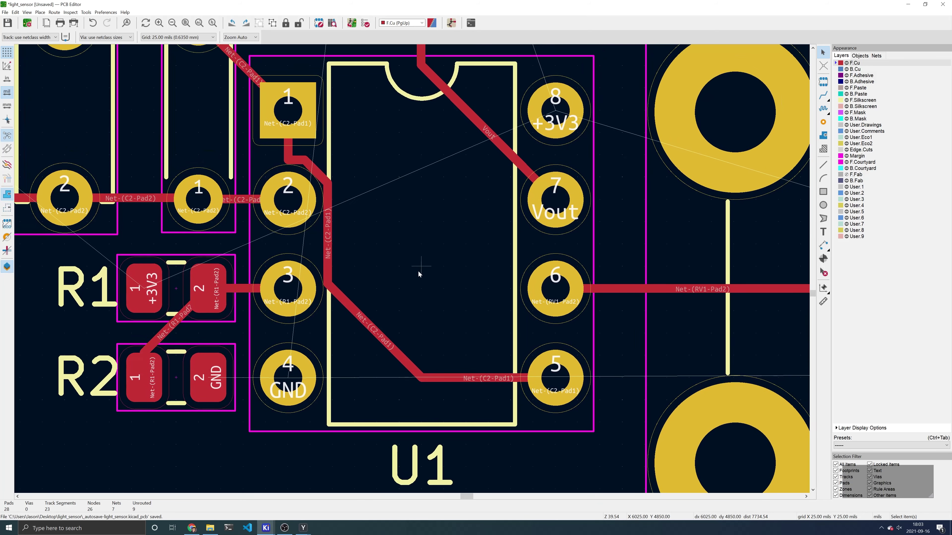
left_click(372, 327)
left_click(374, 331)
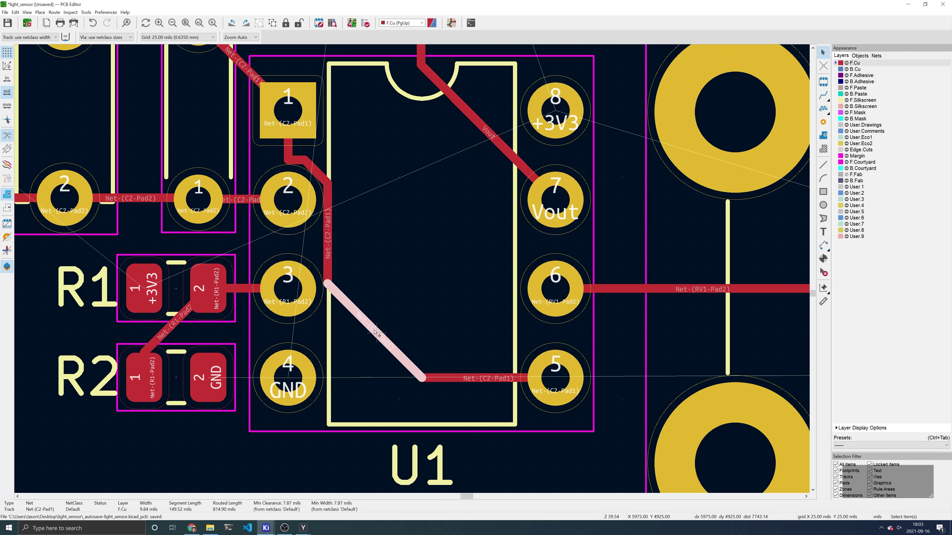
key("u")
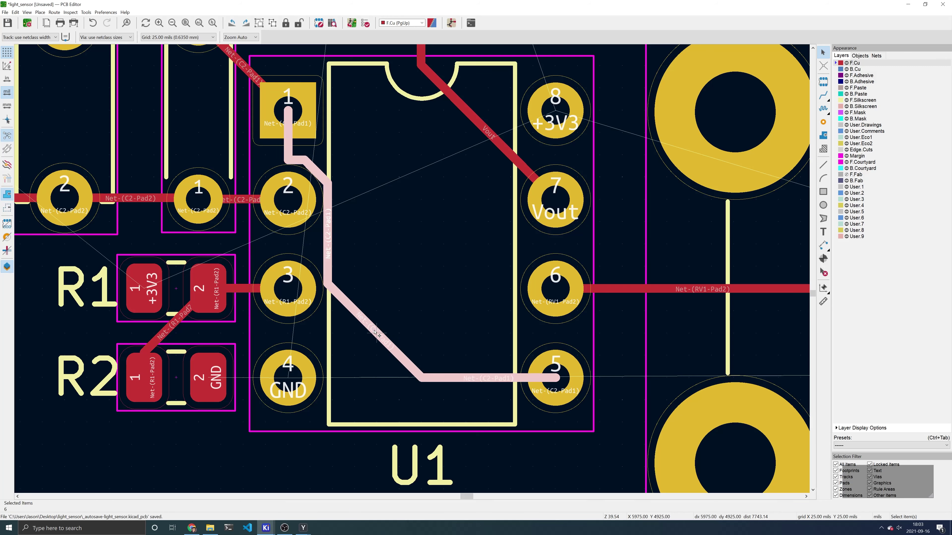
key("Delete")
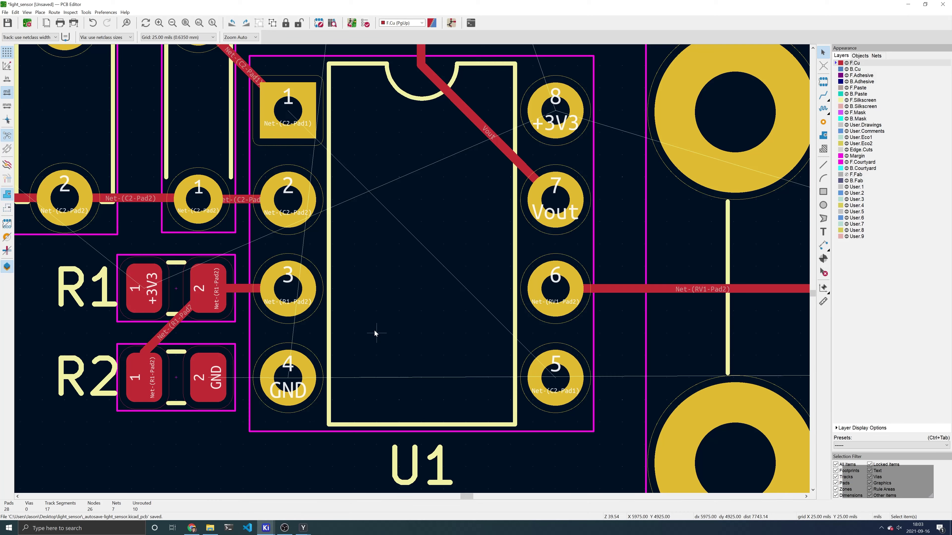
key("x")
left_click(551, 373)
- Route the +3V3 net on F.Cu from J1 pin 1 through C1 pad 1 and U1 pin 8 to RV1 pad 3
scroll(533, 92, "down", 2)
left_click(396, 101)
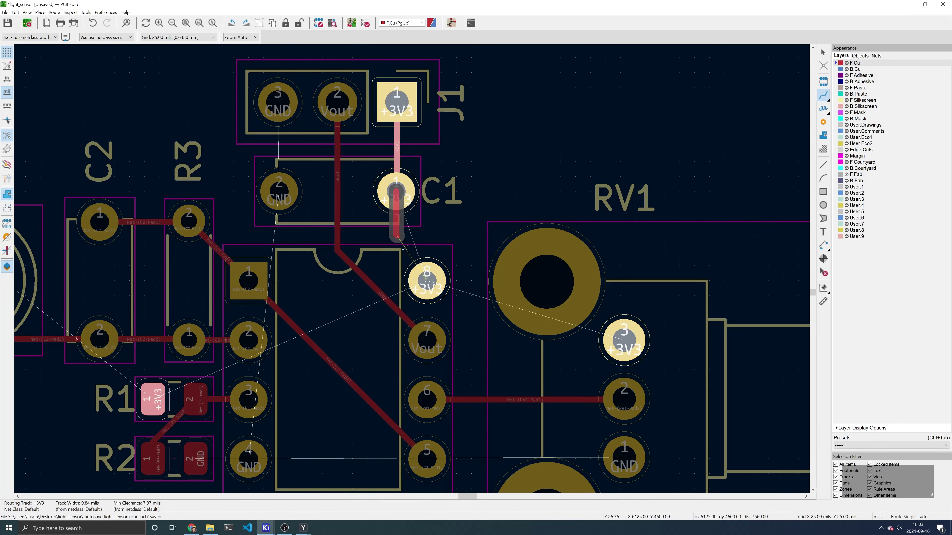
left_click(426, 280)
left_click(624, 341)
- Route a +3V3 track on F.Cu from D1 pad 1 around the outer side of D1 pad 2 to R1 pad 1
middle_click_drag(487, 337, 723, 309)
left_click(202, 222)
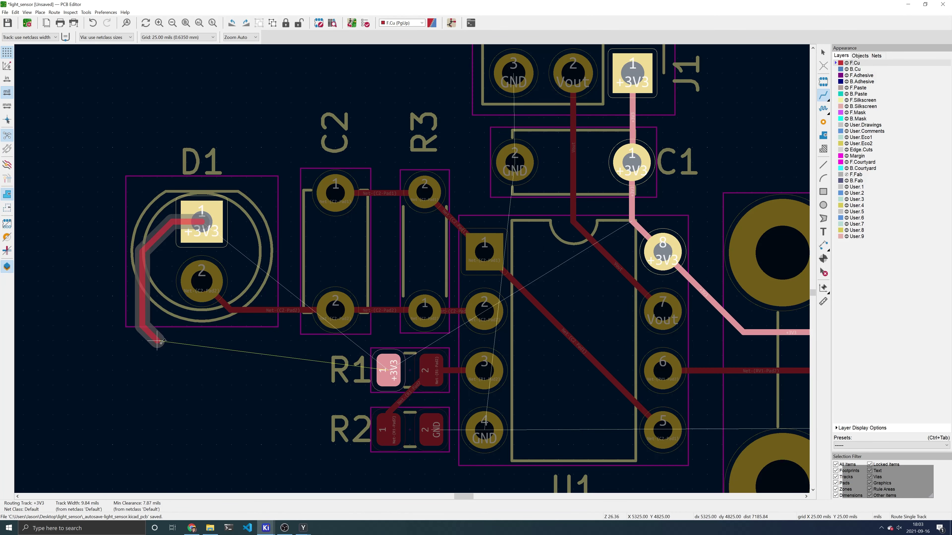
left_click(389, 369)
middle_click_drag(407, 368, 267, 372)
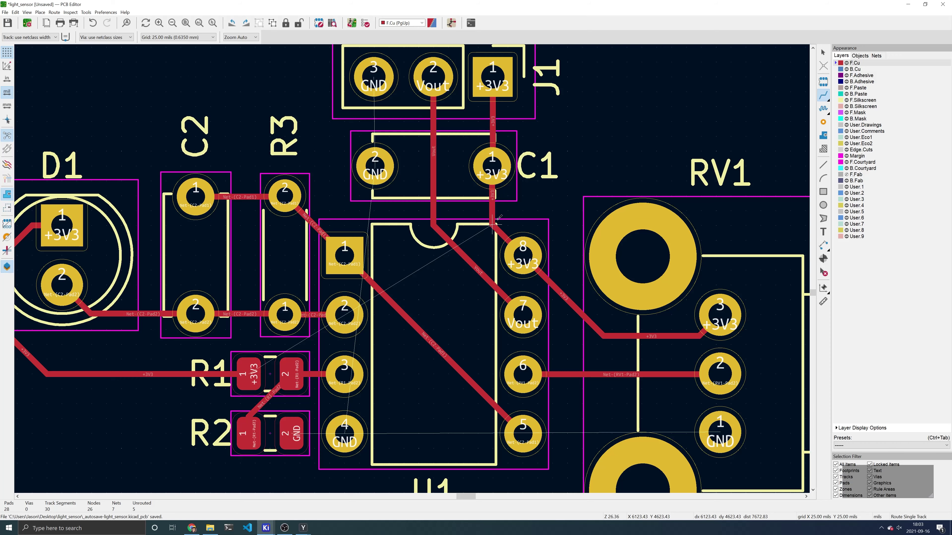
middle_click_drag(330, 287, 386, 283)
left_click(127, 219)
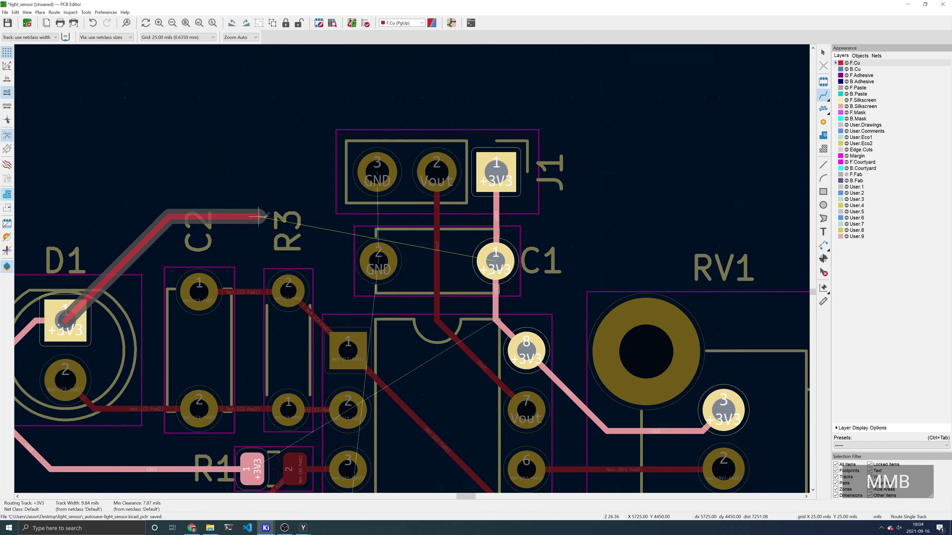
middle_click_drag(269, 269, 271, 160)
key("Escape")
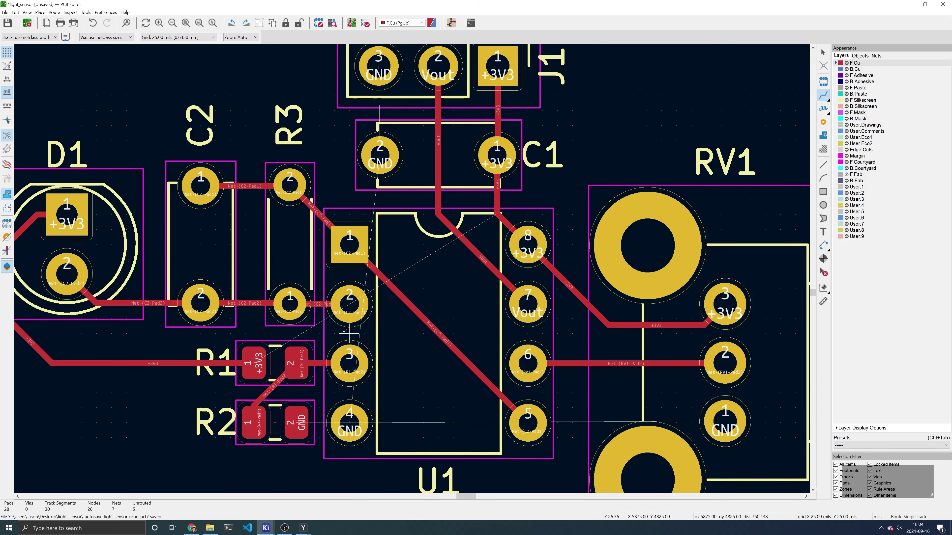
- Route a +3V3 track on F.Cu from R1 pad 1 between U1 pins 2 and 3, ending in a via inside U1's outline
scroll(299, 385, "up", 4)
left_click(252, 363)
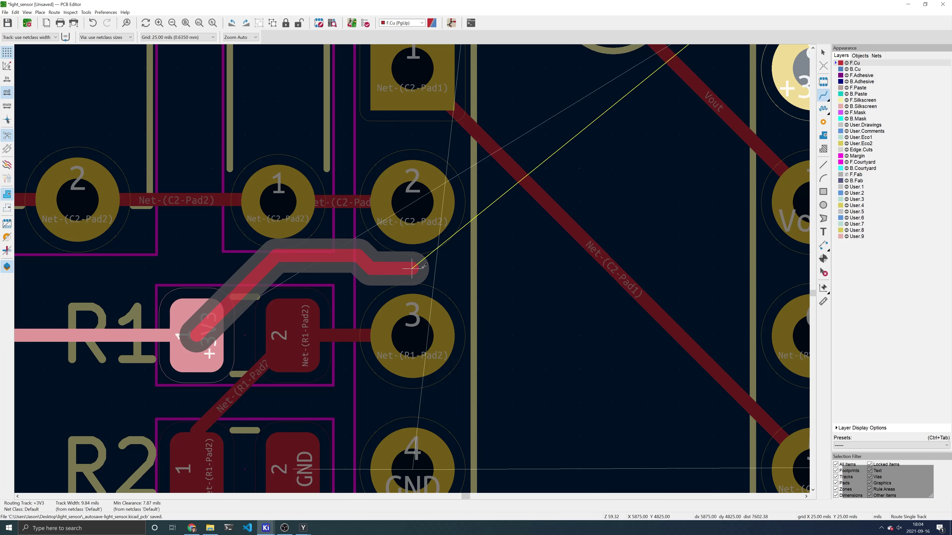
middle_click_drag(512, 272, 321, 347)
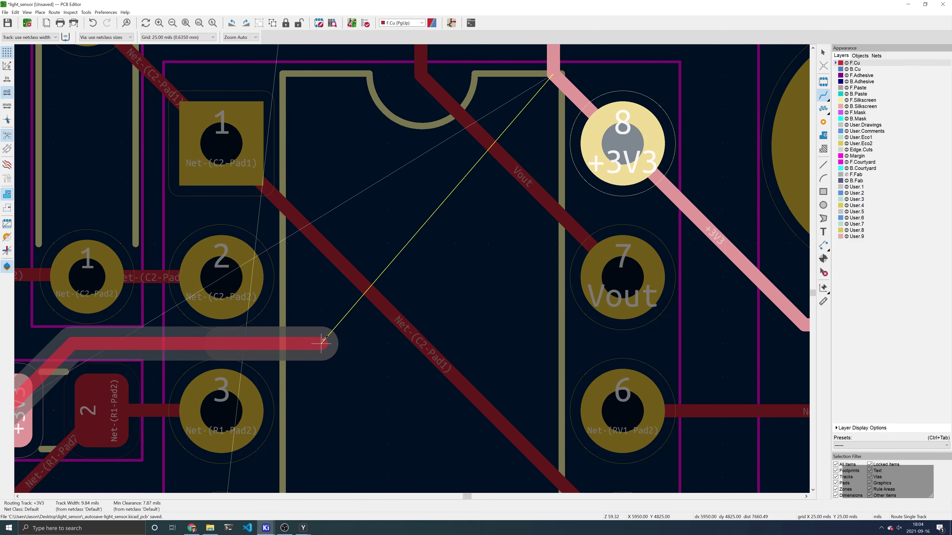
key("v")
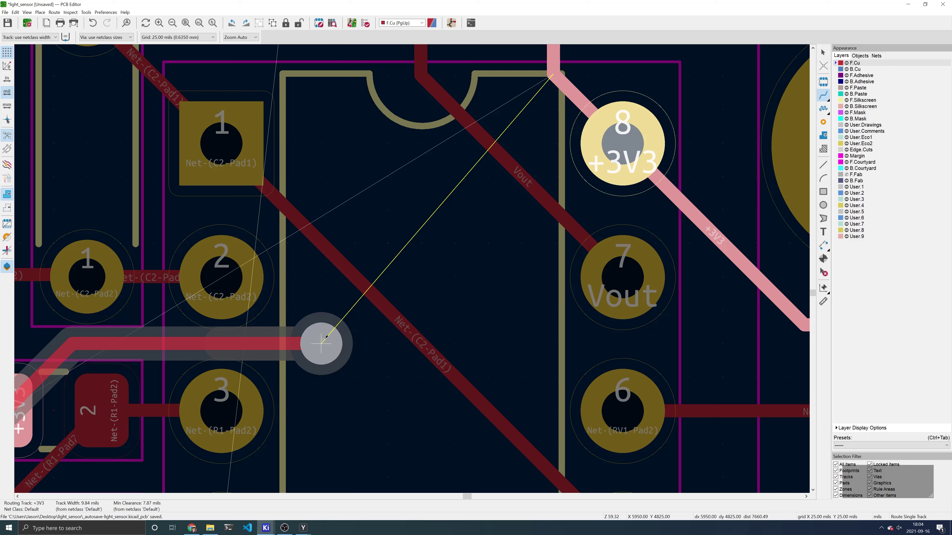
left_click(322, 341)
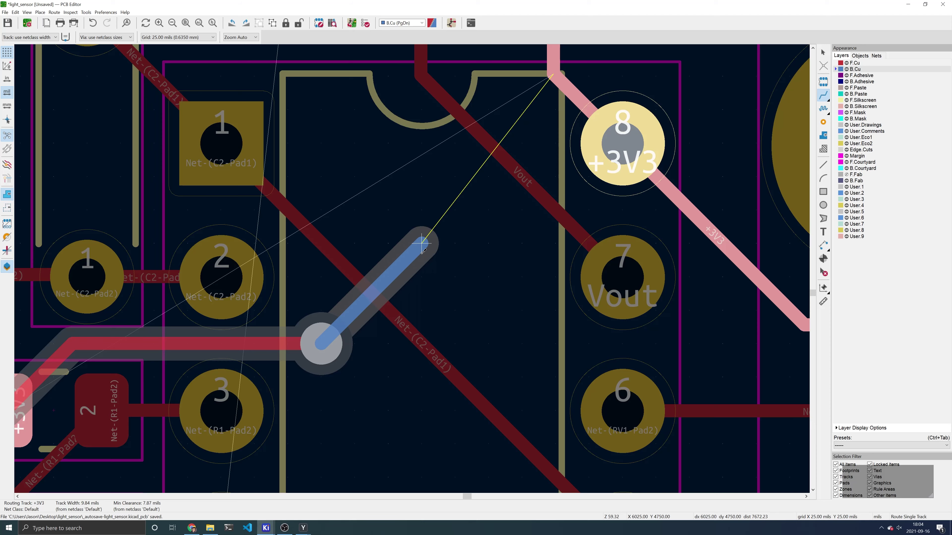
- Continue the +3V3 track on B.Cu from the via diagonally to U1 pin 8 and finish routing
middle_click_drag(422, 243, 335, 326)
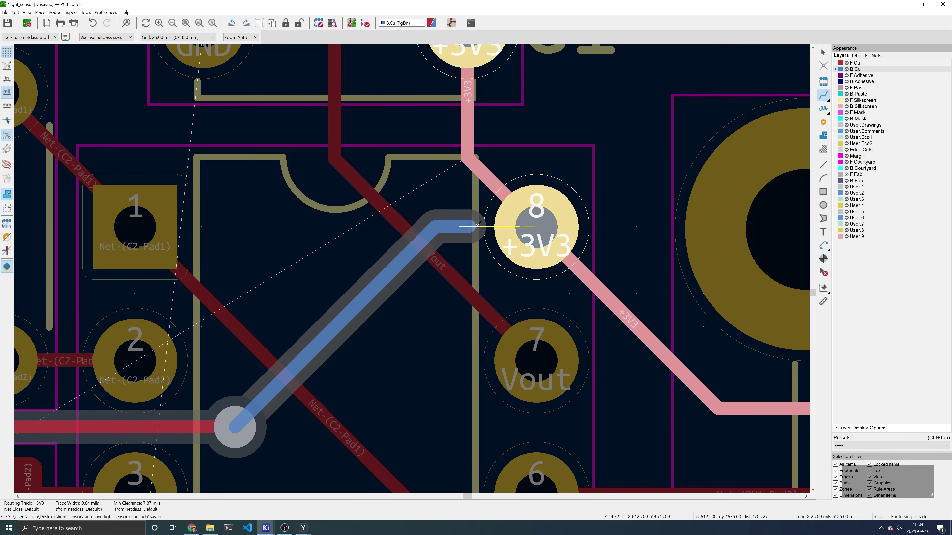
left_click(537, 225)
scroll(468, 240, "down", 3)
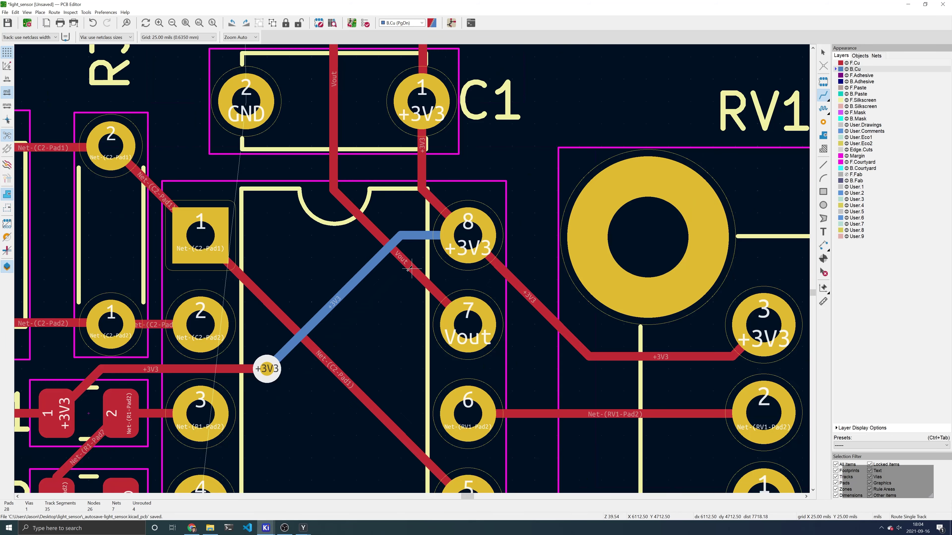
key("Escape")
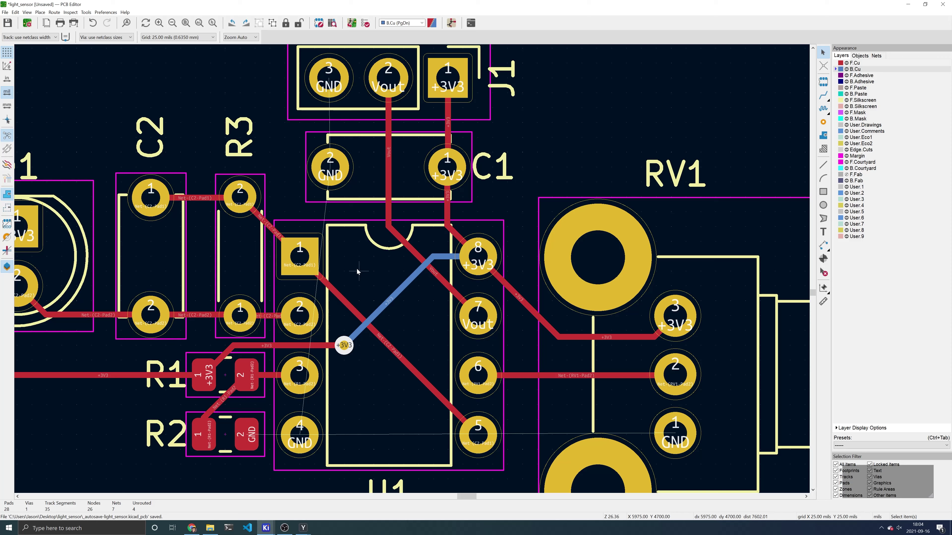
- Hide the ratsnest lines of the GND net
left_click(875, 55)
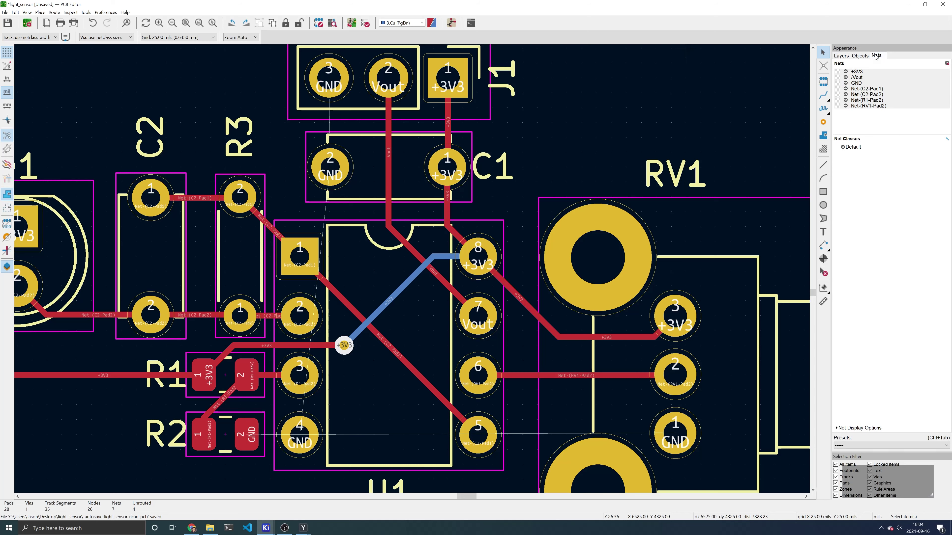
left_click(846, 83)
middle_click_drag(398, 321, 452, 256)
scroll(412, 267, "down", 2)
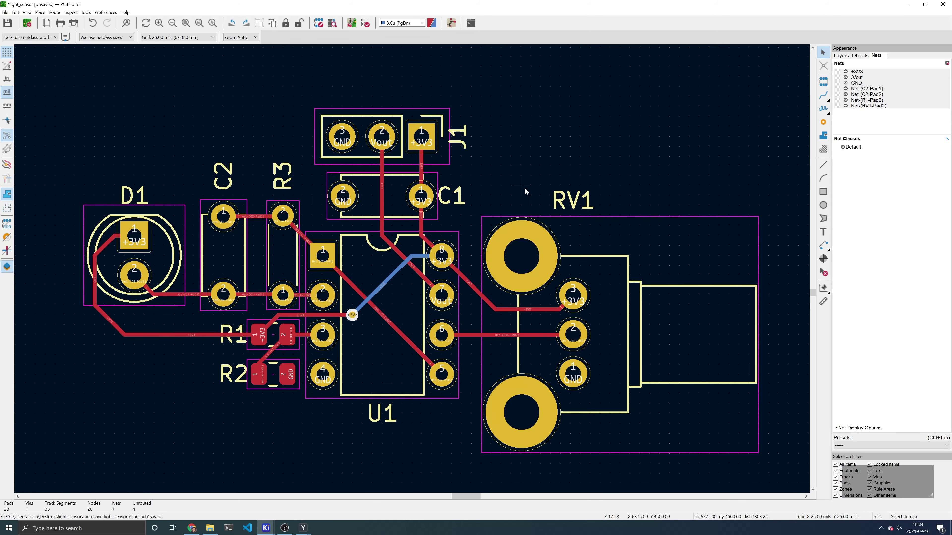
- Draw a closed rectangular board outline with lines on Edge.Cuts around all footprints, about 1700 by 875 mils
left_click(841, 55)
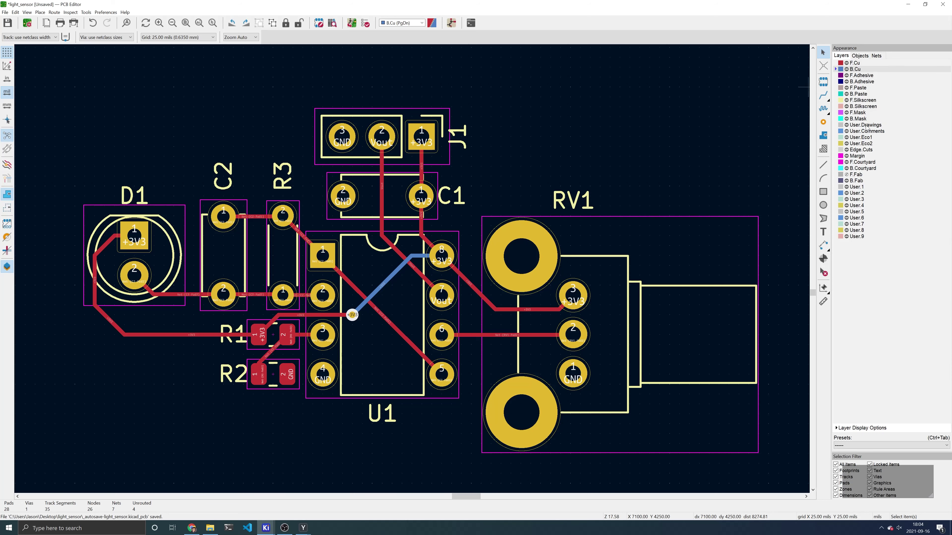
left_click(862, 150)
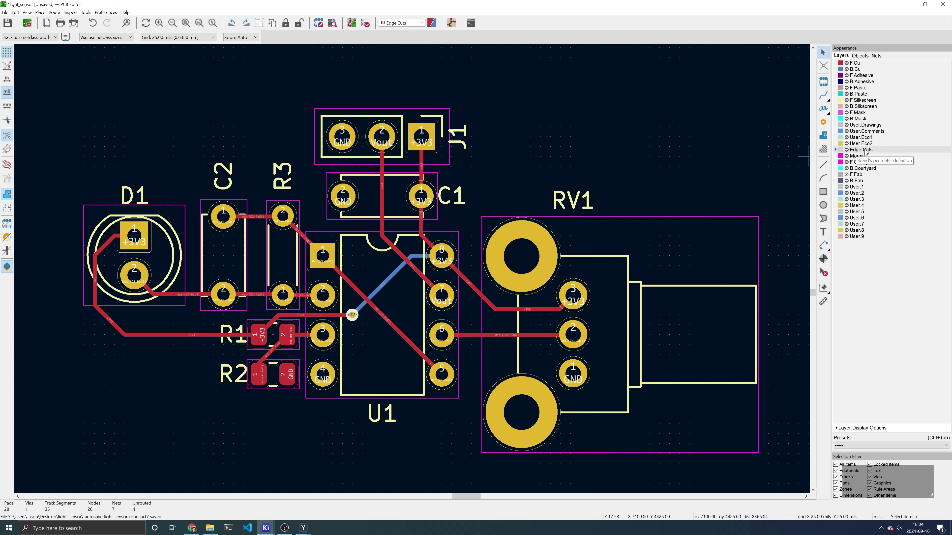
left_click(823, 164)
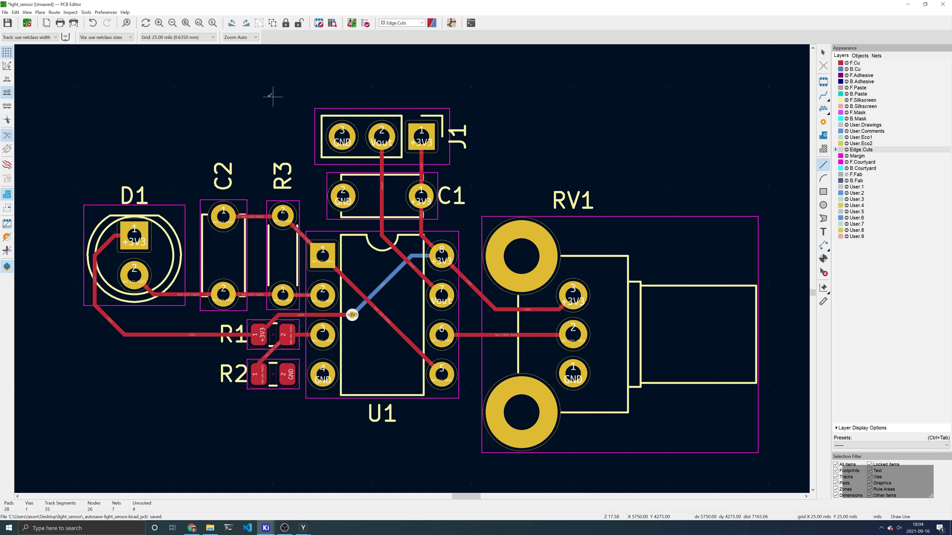
left_click(85, 107)
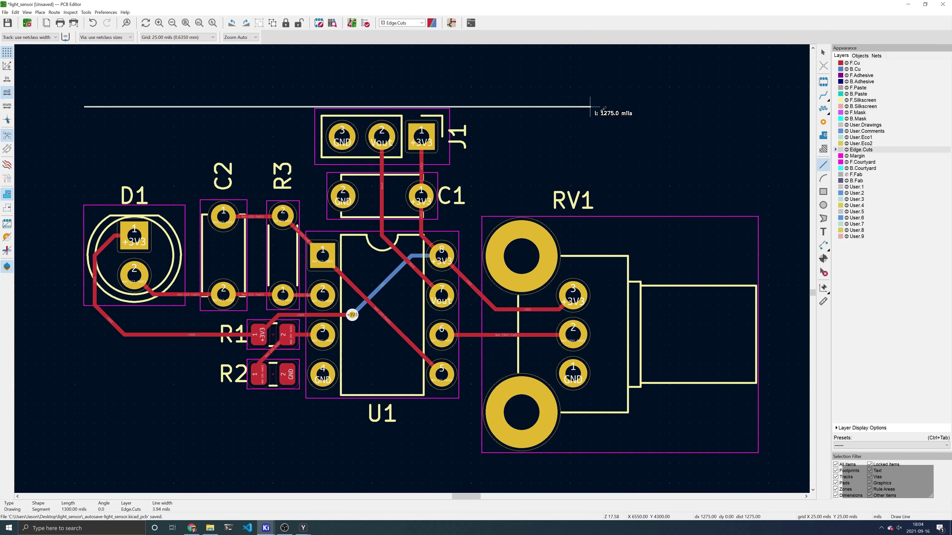
left_click(759, 106)
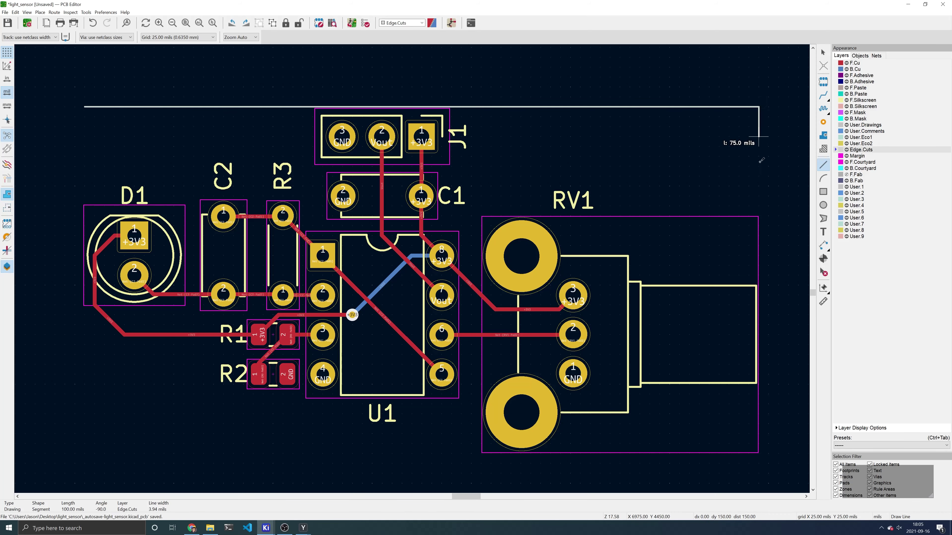
left_click(758, 453)
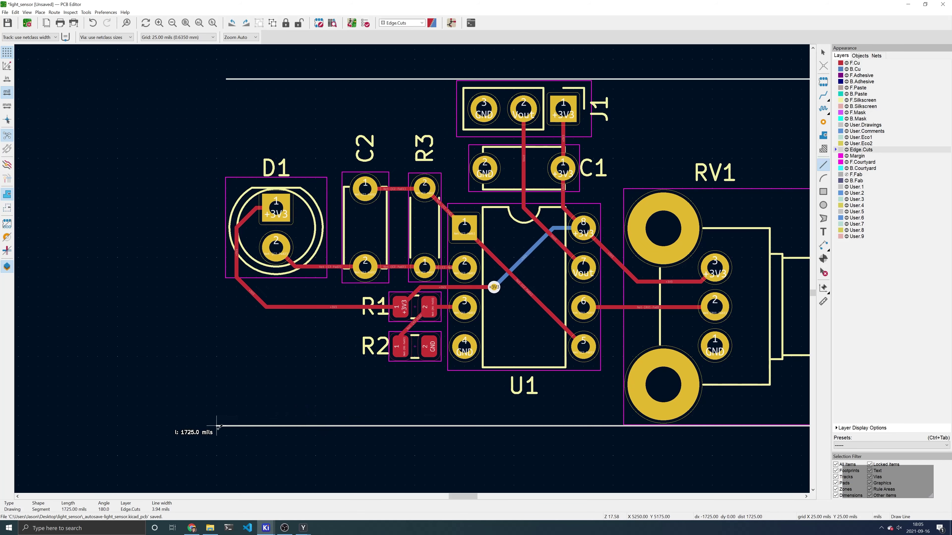
left_click(227, 425)
left_click(226, 79)
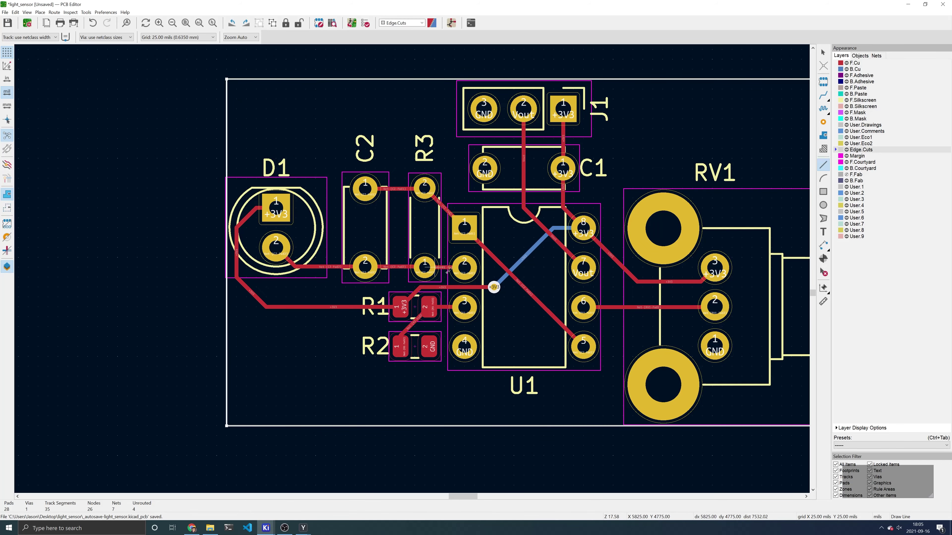
middle_click_drag(447, 272, 278, 292)
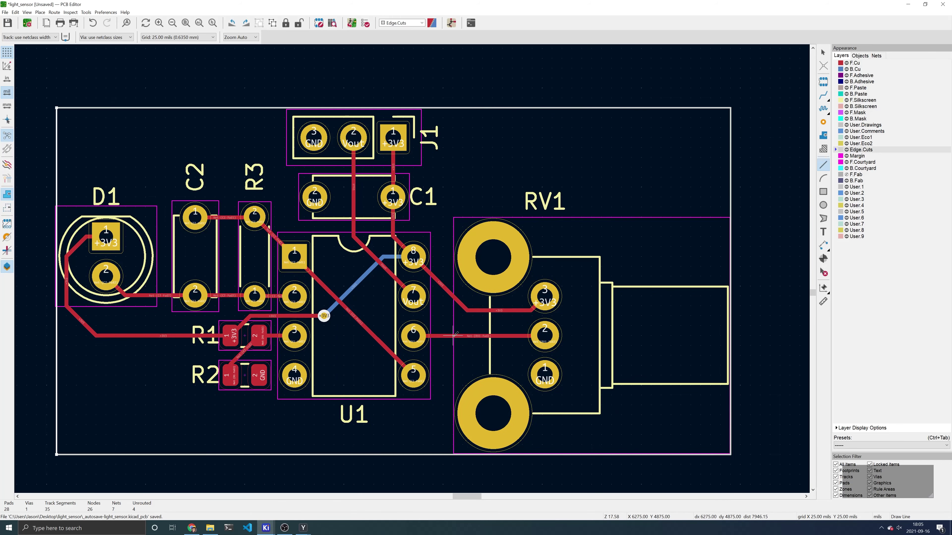
key("Escape")
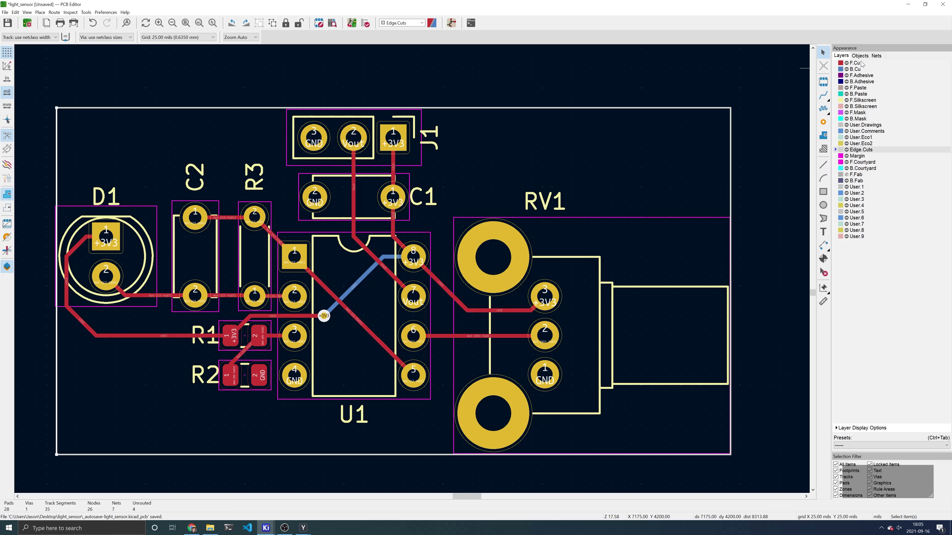
- Start a filled copper zone on F.Cu at the board outline's upper-left corner and assign it to the GND net
key("Page_Up")
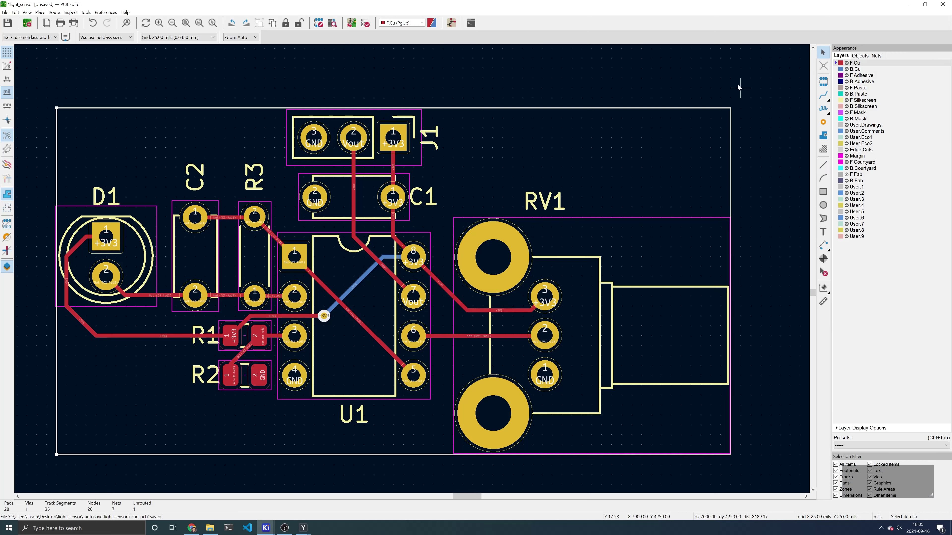
left_click(823, 136)
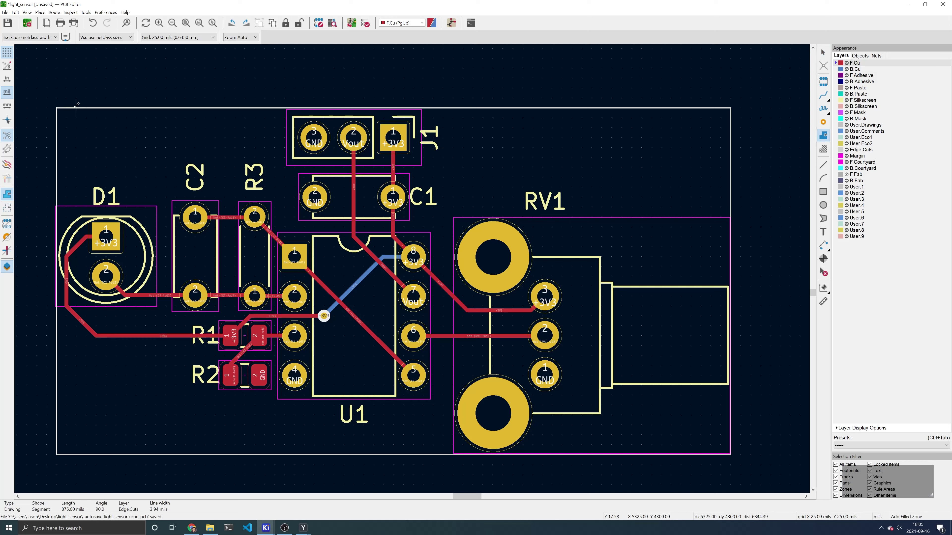
left_click(56, 107)
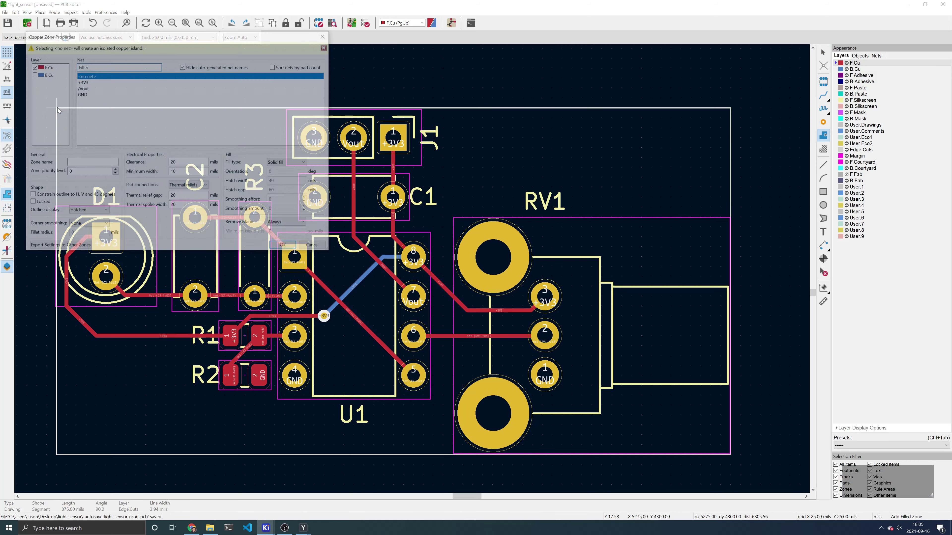
left_click(83, 94)
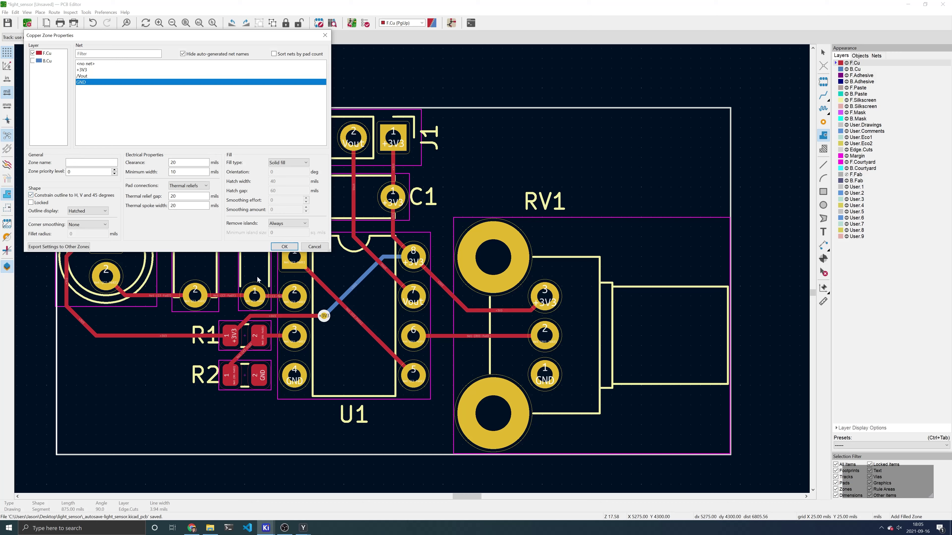
left_click(285, 247)
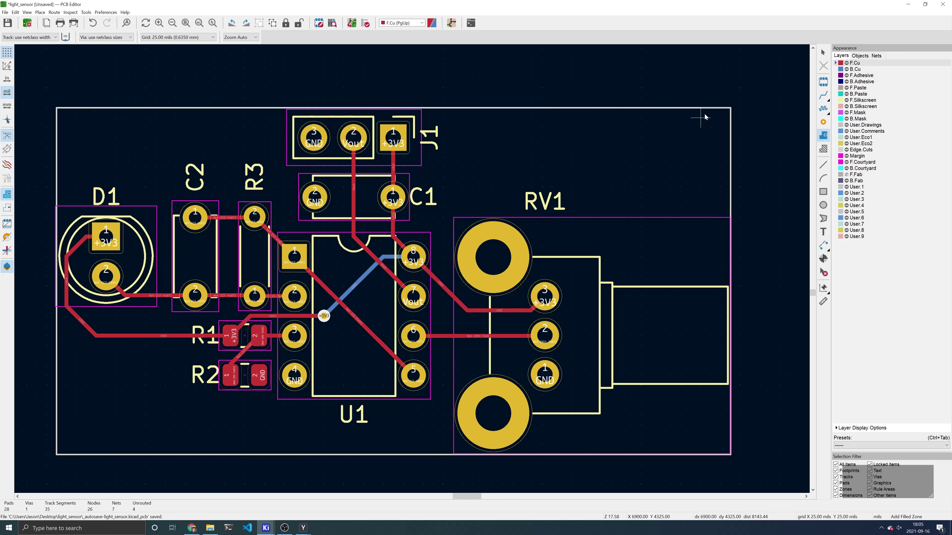
- Trace the F.Cu GND zone along the remaining board outline corners and close it at its starting corner
left_click(731, 110)
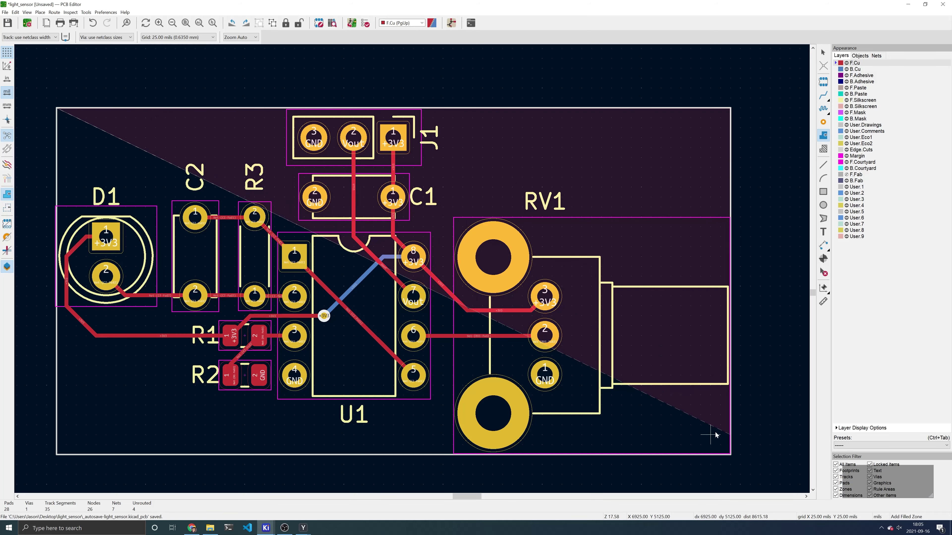
left_click(731, 455)
left_click(56, 455)
left_click(57, 108)
key("Escape")
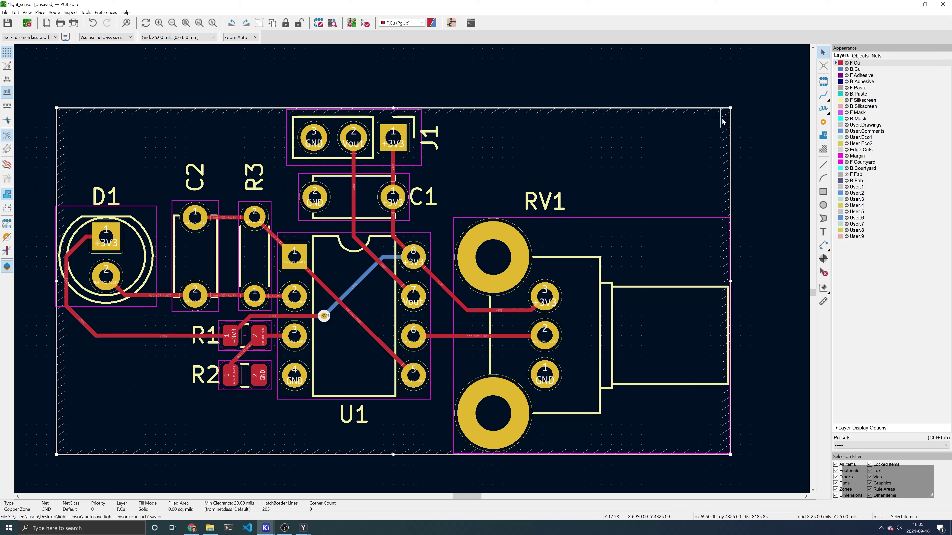
- Add a second GND copper zone on B.Cu that follows the four corners of the board outline
left_click(856, 69)
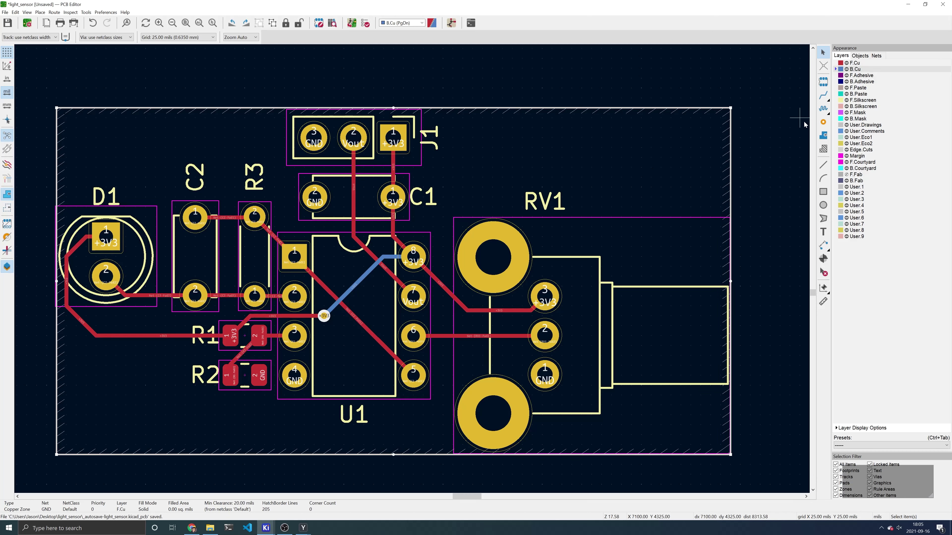
left_click(823, 136)
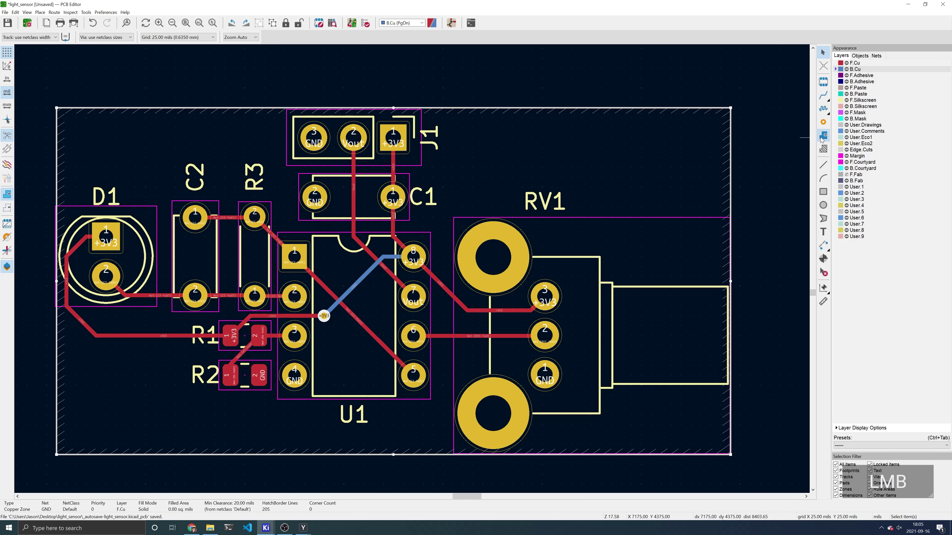
left_click(57, 108)
key("Return")
left_click(730, 108)
left_click(731, 454)
left_click(56, 454)
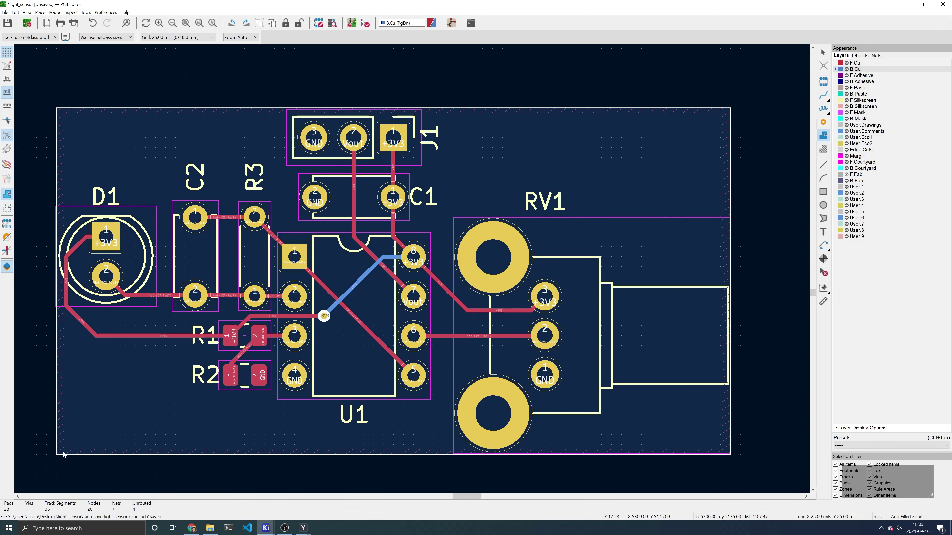
left_click(57, 109)
key("Escape")
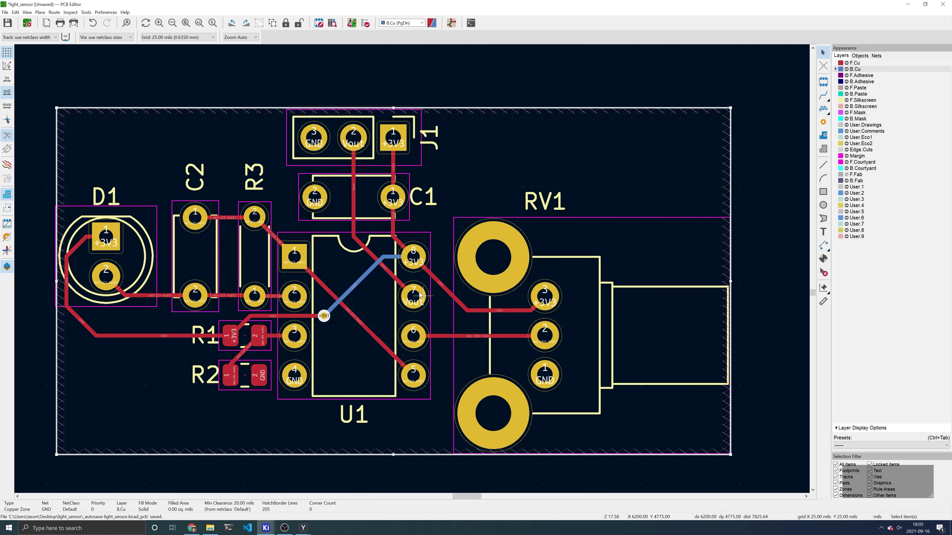
- Fill all copper zones and make F.Cu the active layer
key("b")
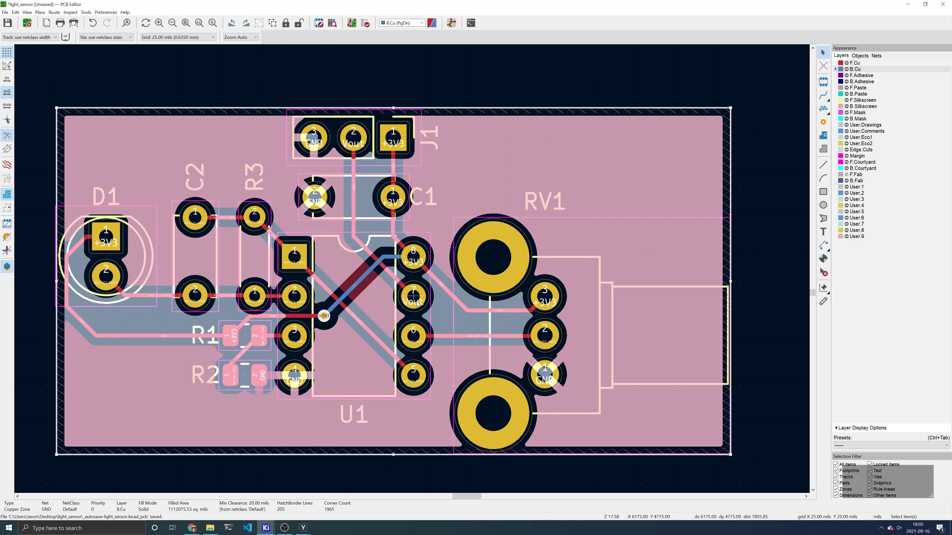
key("Escape")
key("Page_Up")
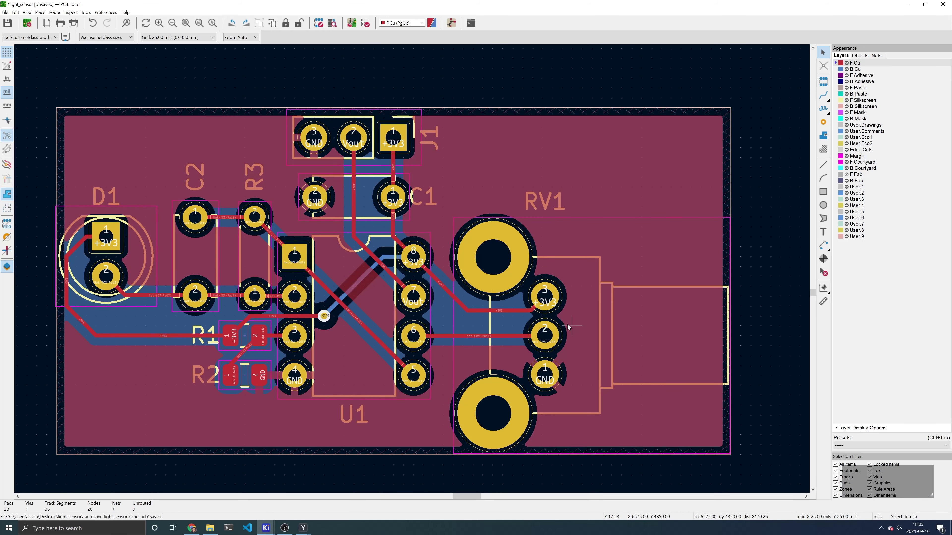
- Shift the F.Cu track between U1 pads 1 and 5 toward pads 7 and 8, and refill all copper zones
scroll(315, 149, "up", 5)
middle_click_drag(412, 277, 398, 168)
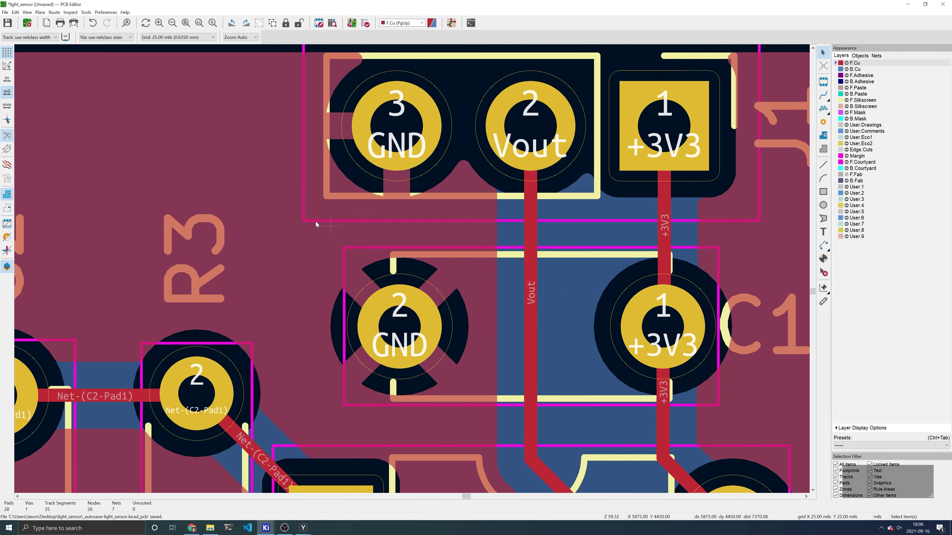
scroll(317, 225, "down", 3)
middle_click_drag(412, 269, 375, 171)
middle_click_drag(442, 360, 401, 217)
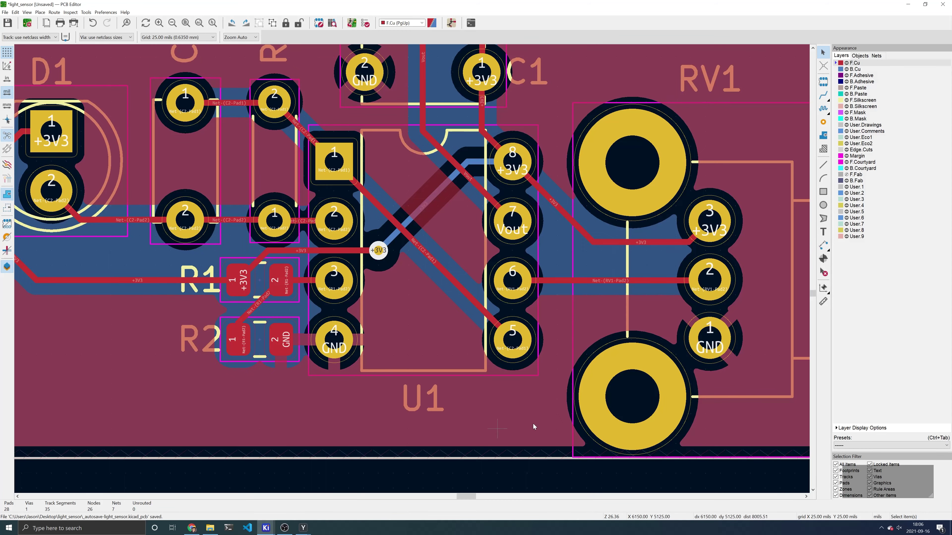
middle_click_drag(631, 339, 576, 387)
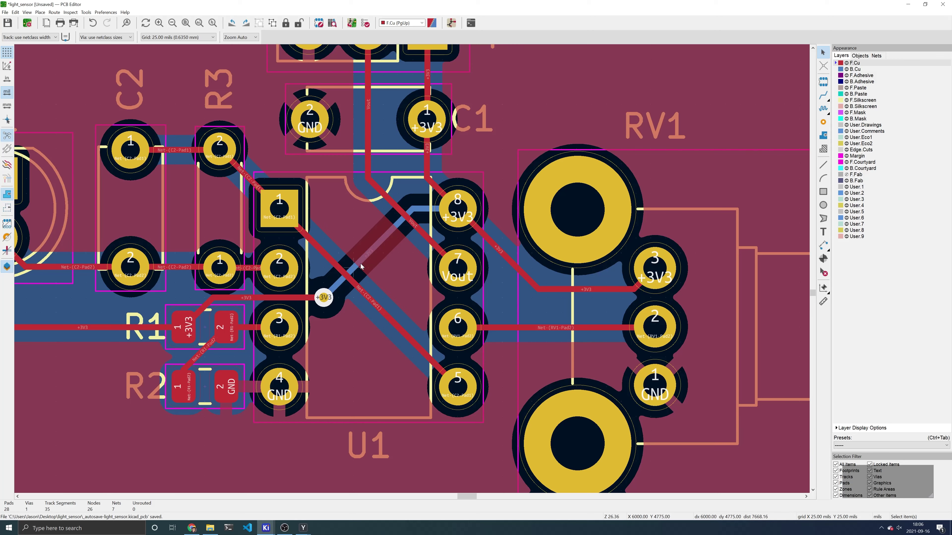
scroll(361, 266, "up", 3)
left_click(401, 258)
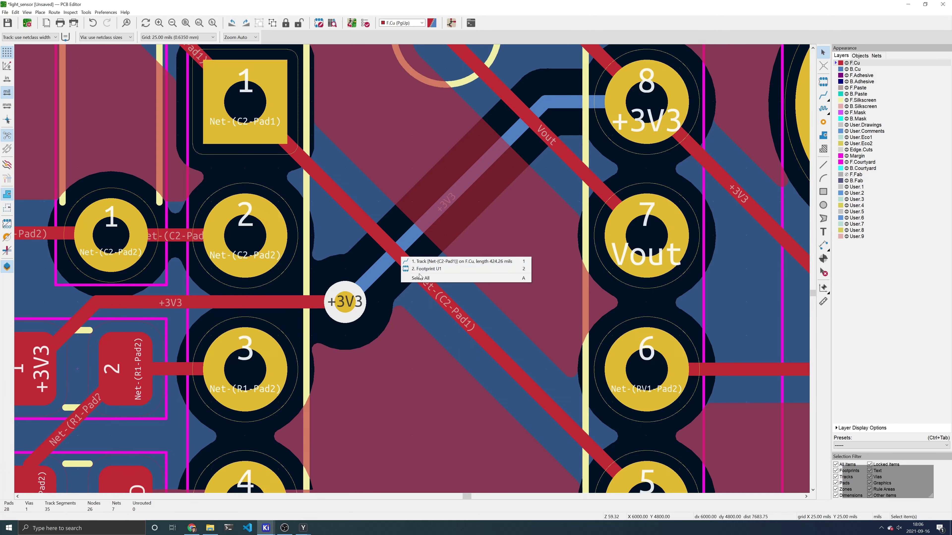
left_click(414, 263)
left_click(445, 181)
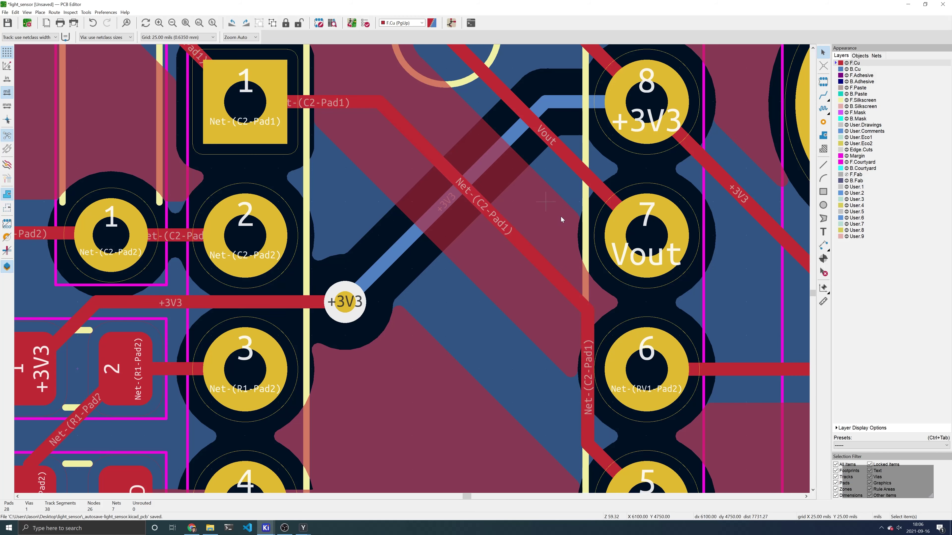
key("b")
- Place seven GND stitching vias in the open zone areas near the board corners, above R3, below R2 and above RV1
scroll(411, 269, "down", 6)
middle_click_drag(411, 265, 391, 281)
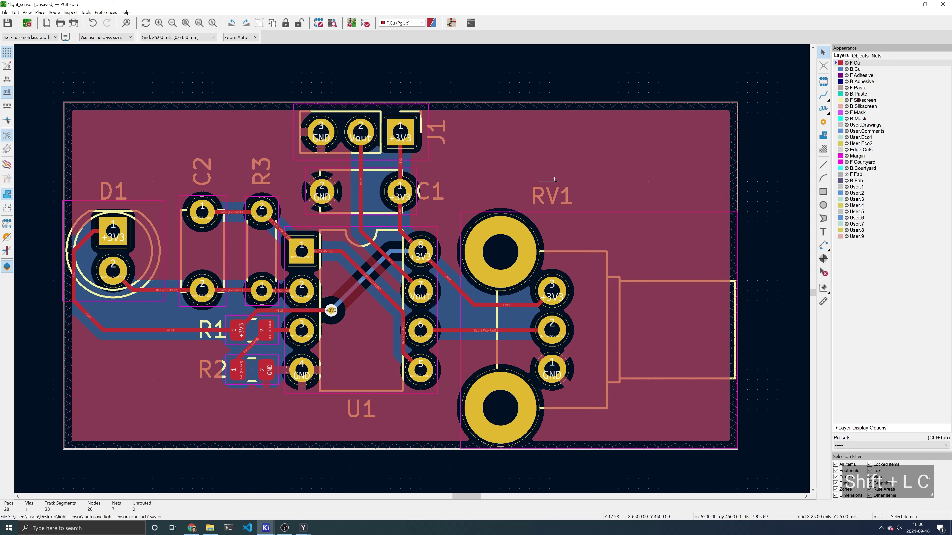
key("ctrl+shift+v")
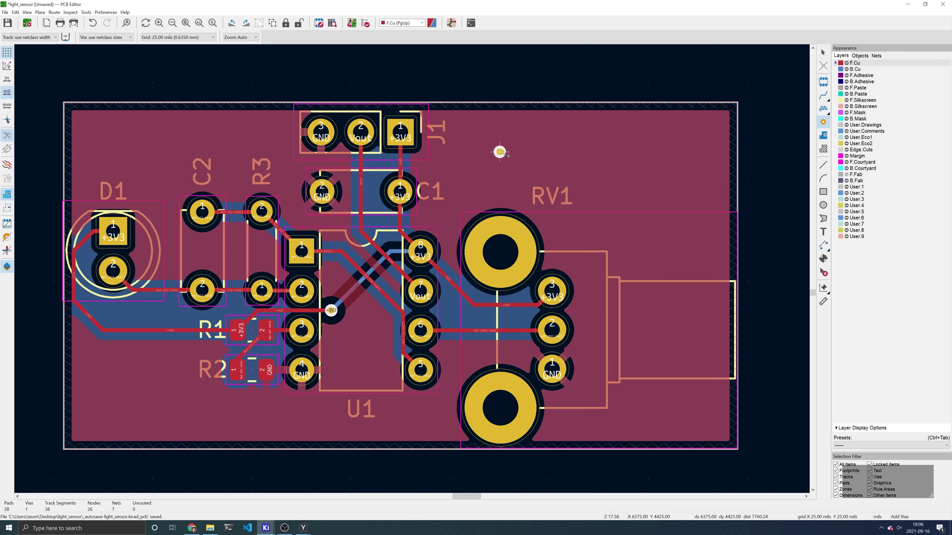
left_click(500, 152)
left_click(688, 152)
left_click(688, 409)
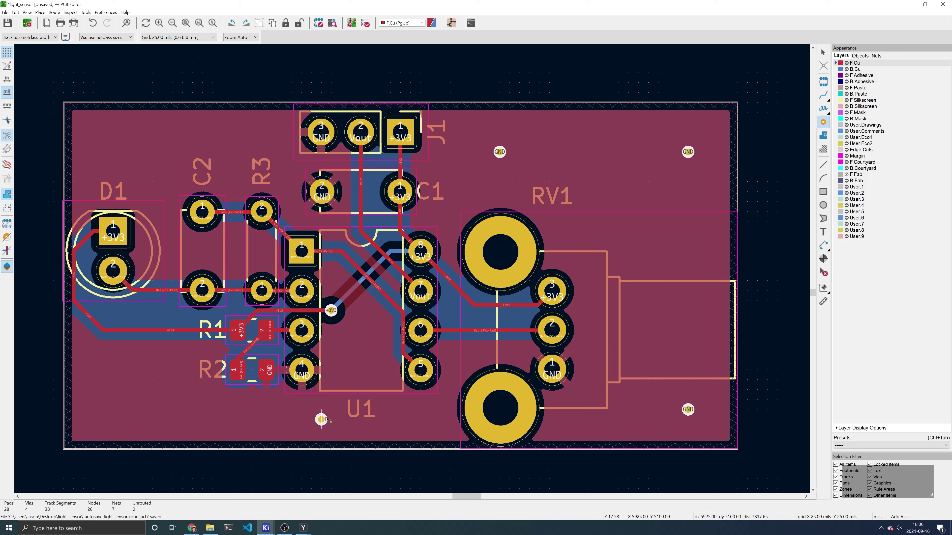
left_click(103, 409)
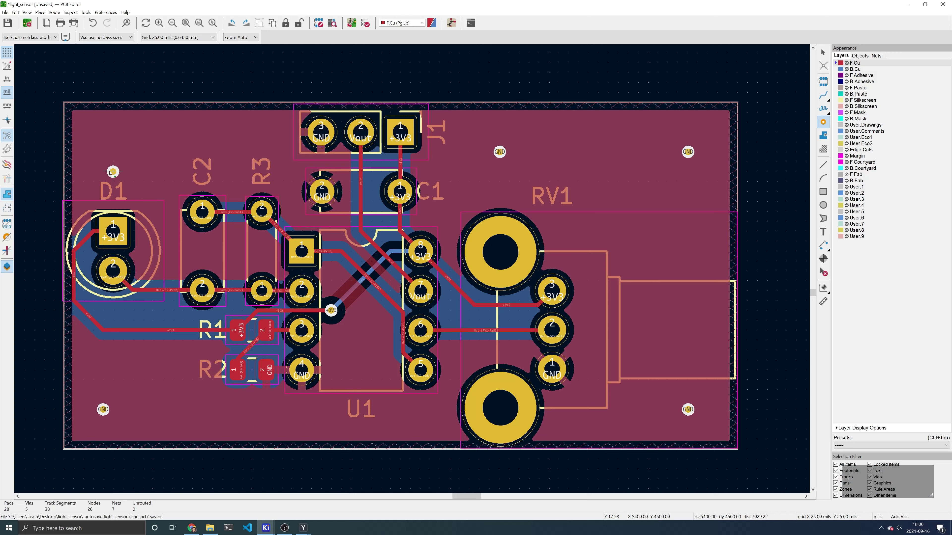
left_click(103, 142)
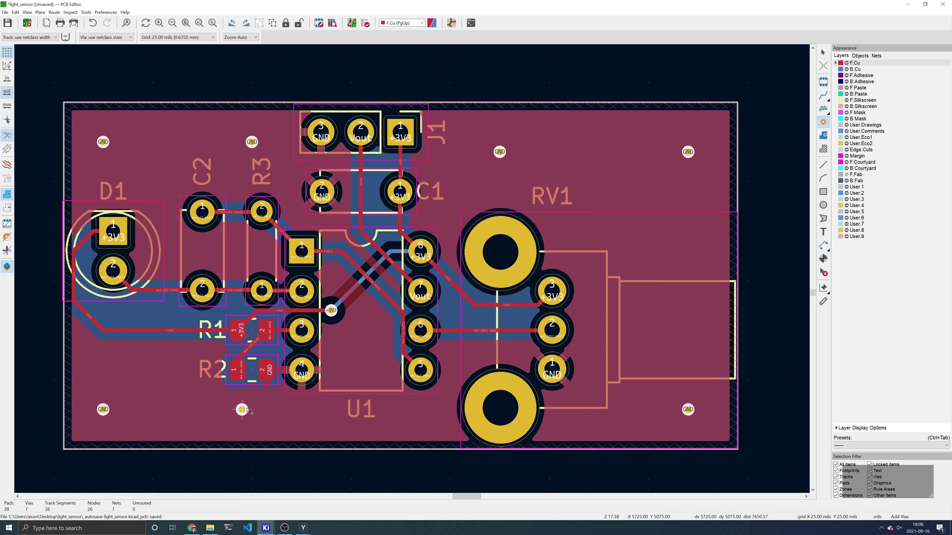
left_click(252, 410)
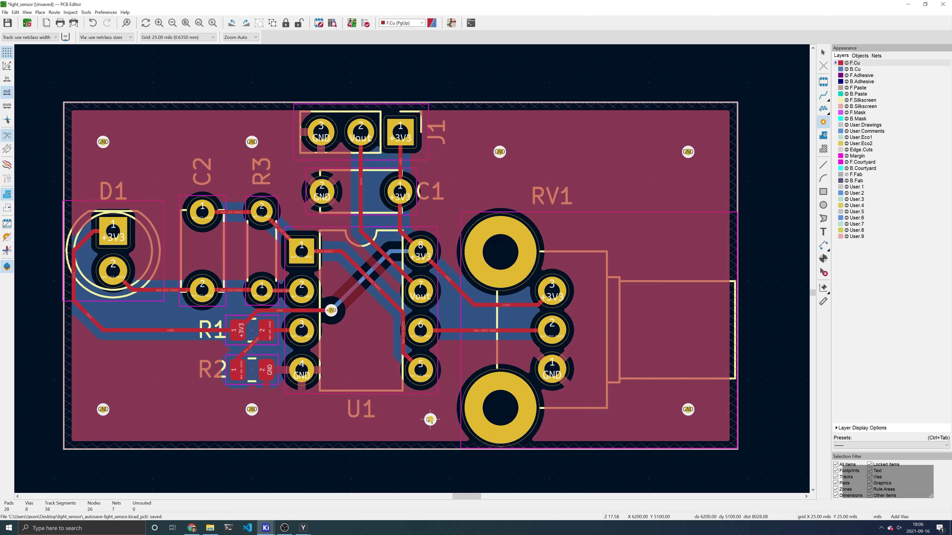
key("Escape")
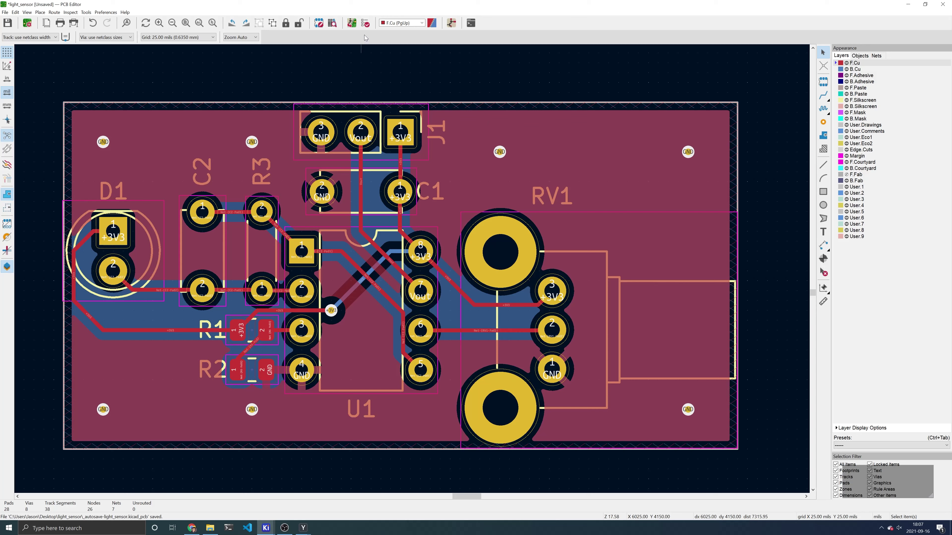
- Run the design rules check with zone refill and review the list of unconnected items
left_click(366, 24)
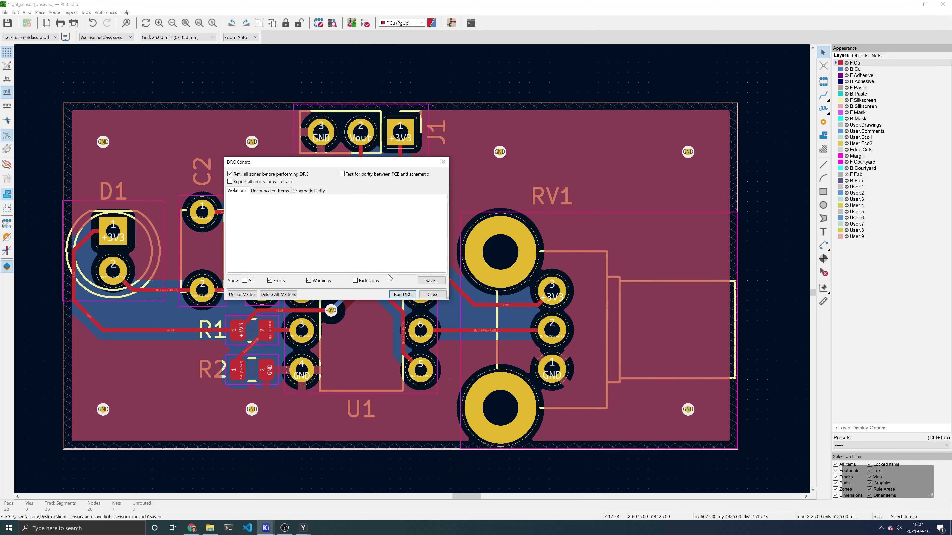
left_click(399, 294)
left_click(289, 192)
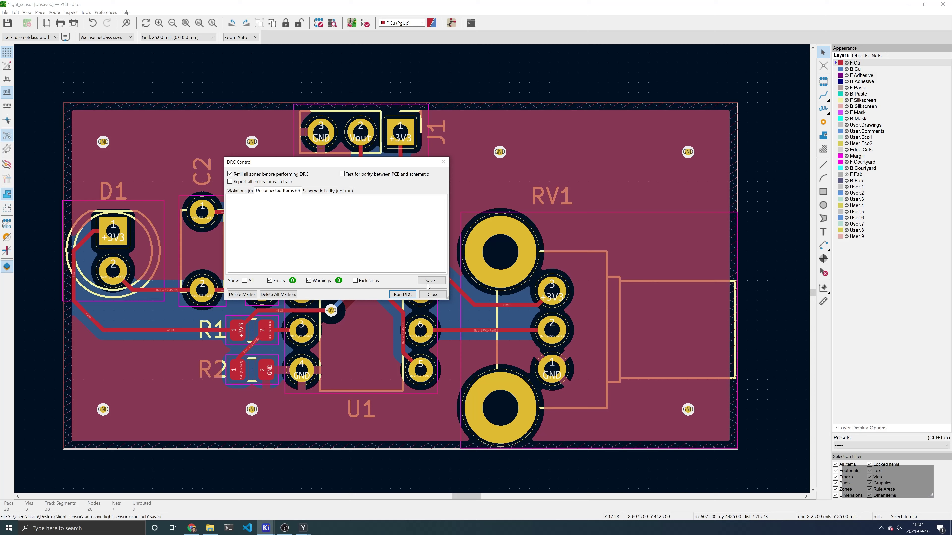
left_click(432, 294)
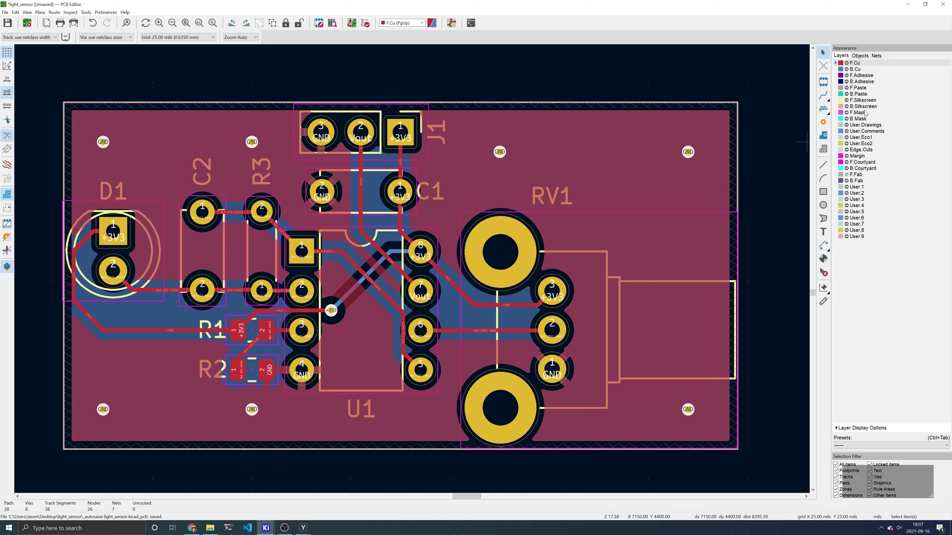
- Add the text "IEEE HOPE" on the F.Silkscreen layer, placed above C2 between D1 and R3
left_click(862, 101)
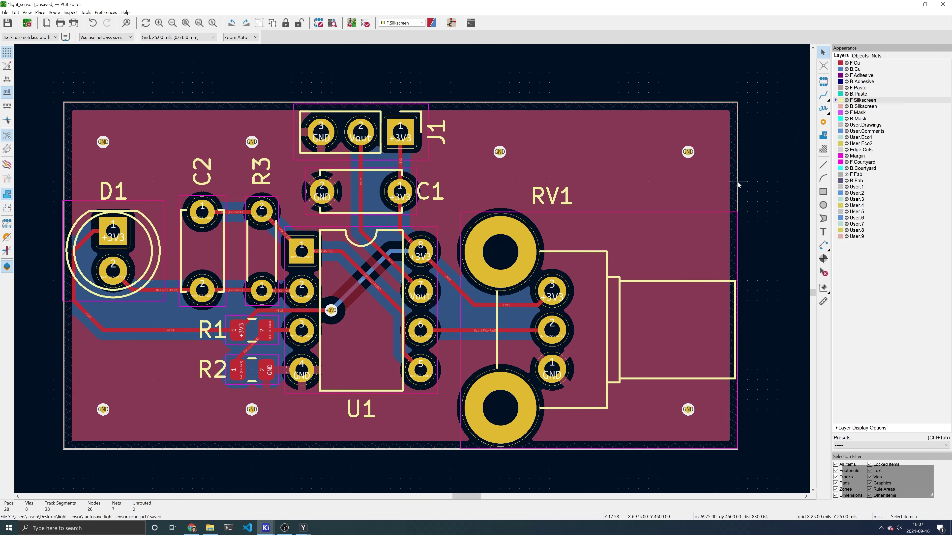
left_click(823, 232)
left_click(802, 231)
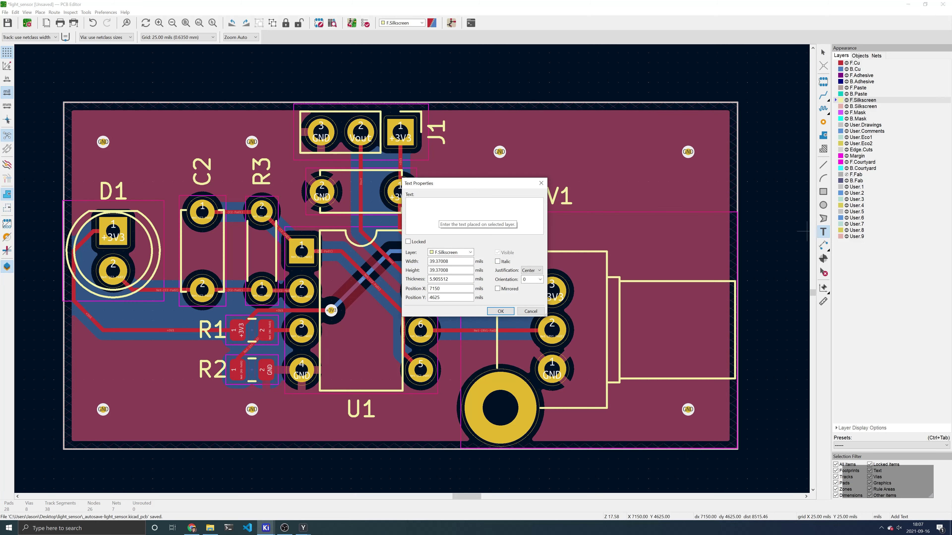
key("Caps_Lock")
type("IEEE ")
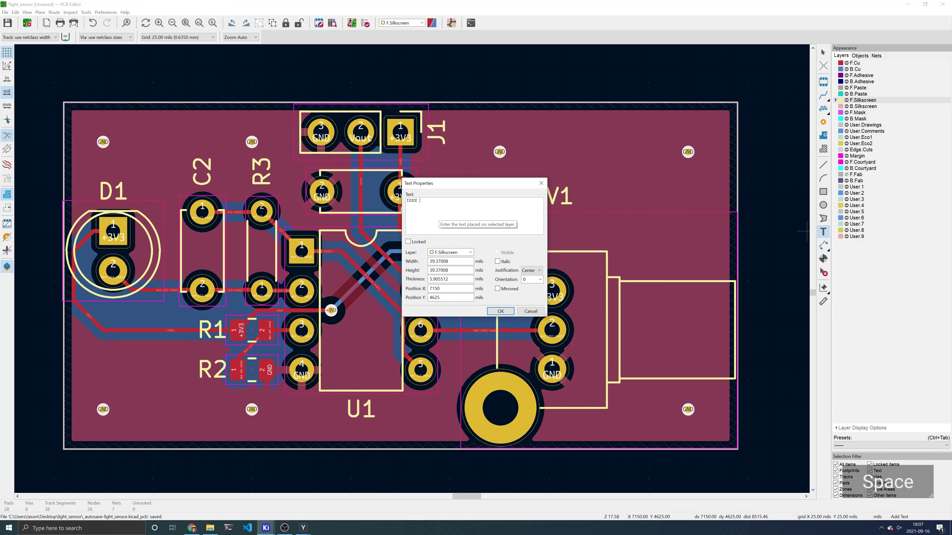
type("HOPE")
key("Caps_Lock")
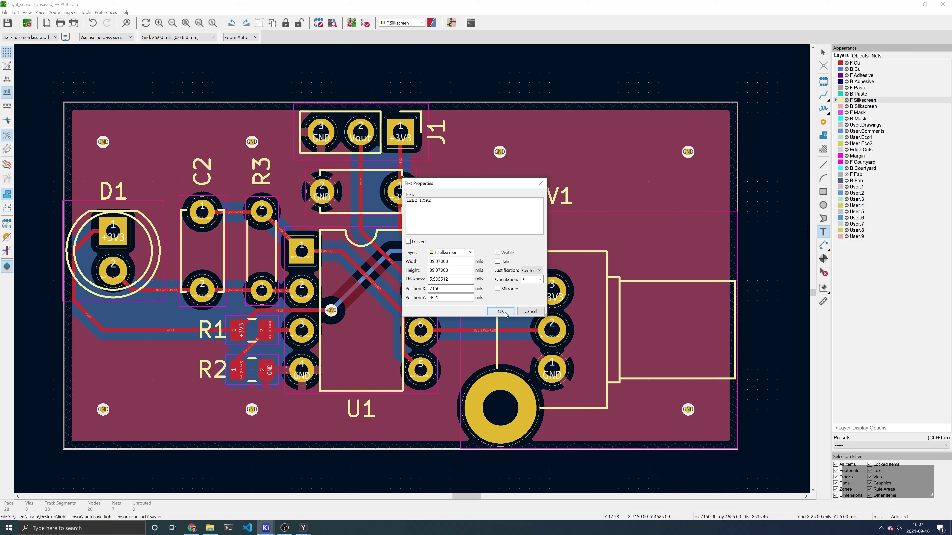
key("Return")
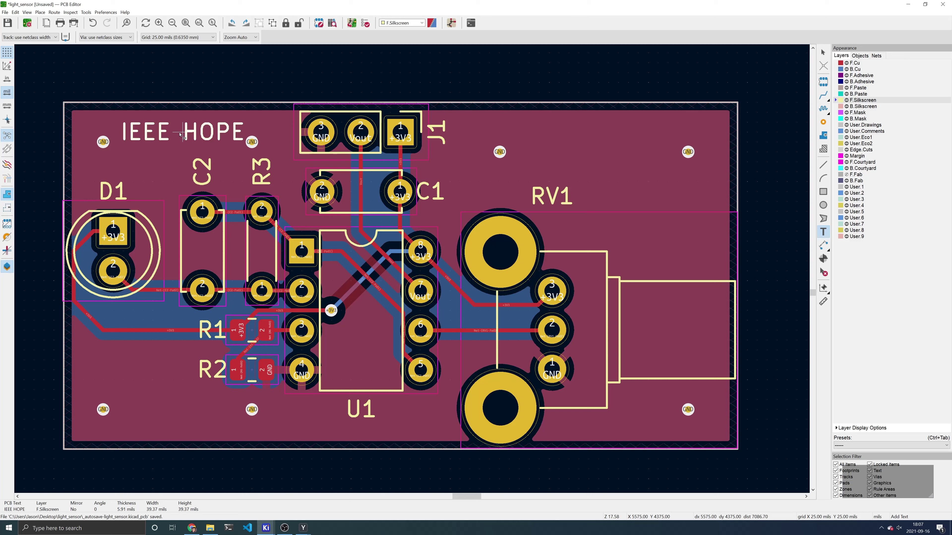
left_click(181, 131)
key("Escape")
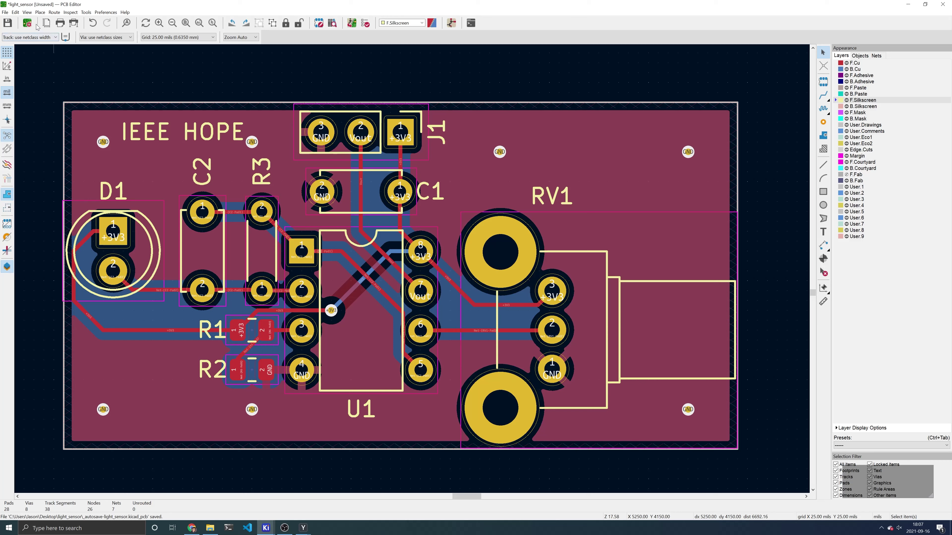
- Inspect the assembled board from several angles in the 3D Viewer, including the component models and the RV1 footprint
left_click(27, 12)
left_click(41, 36)
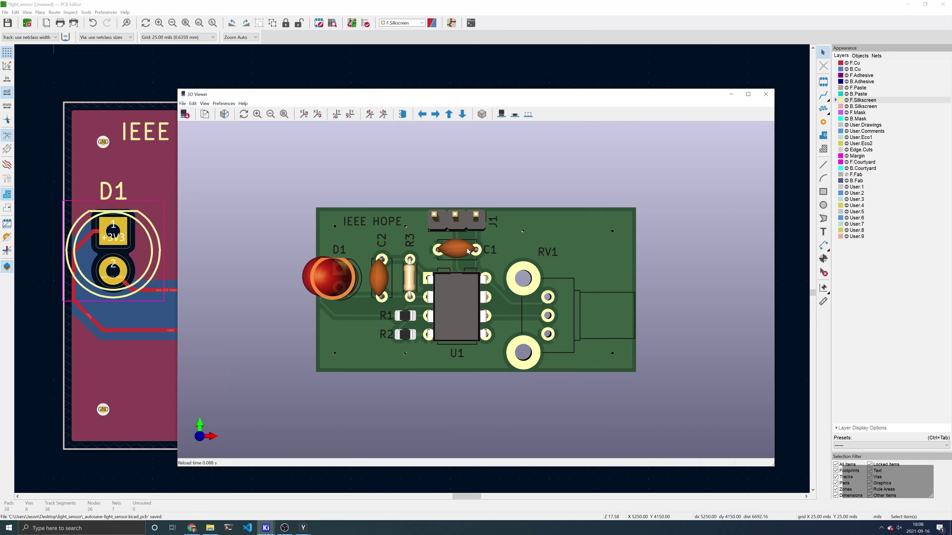
left_click_drag(467, 248, 546, 290)
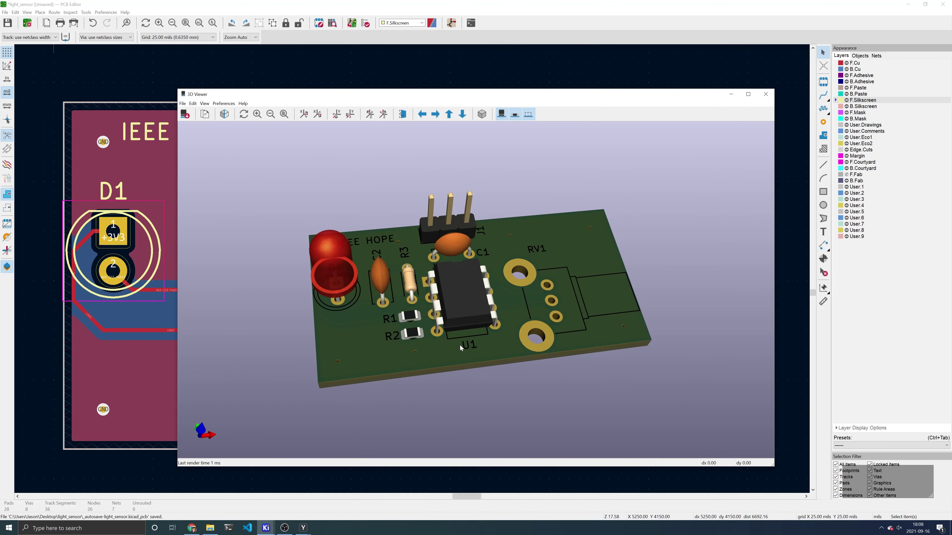
scroll(463, 344, "up", 2)
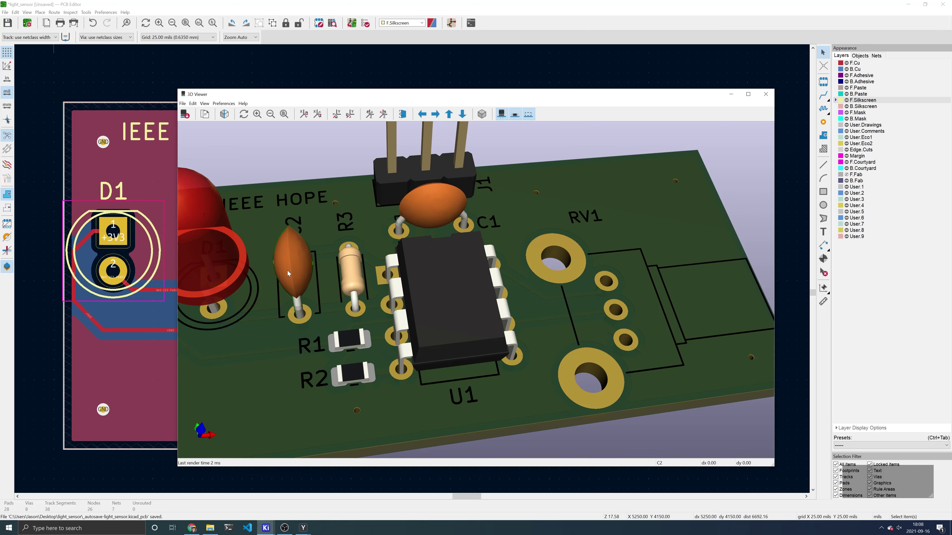
scroll(411, 218, "down", 1)
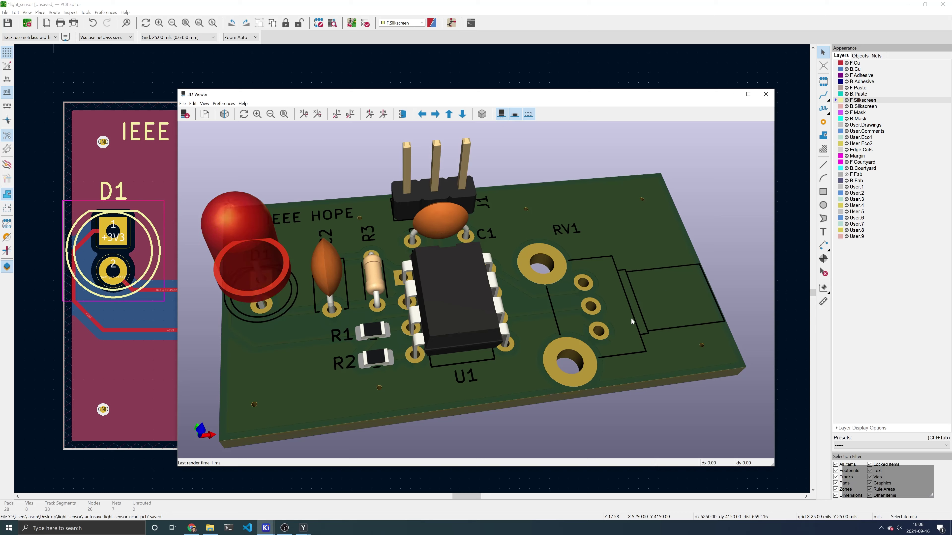
left_click_drag(643, 330, 580, 370)
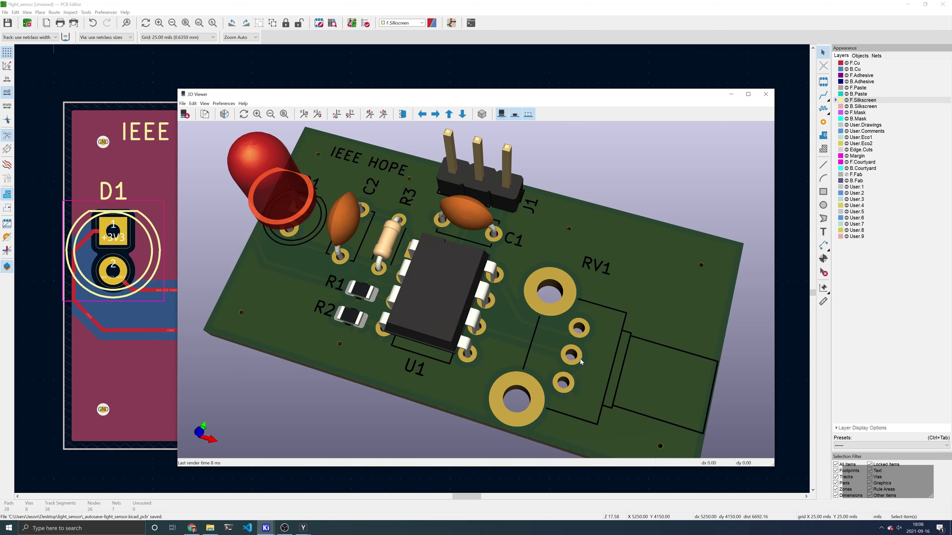
scroll(581, 362, "down", 2)
left_click_drag(574, 352, 672, 313)
left_click(765, 94)
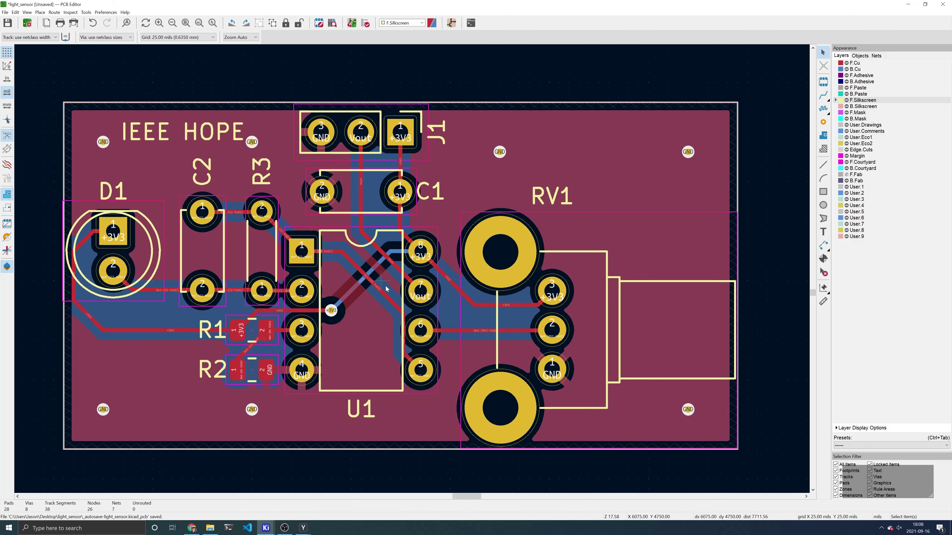